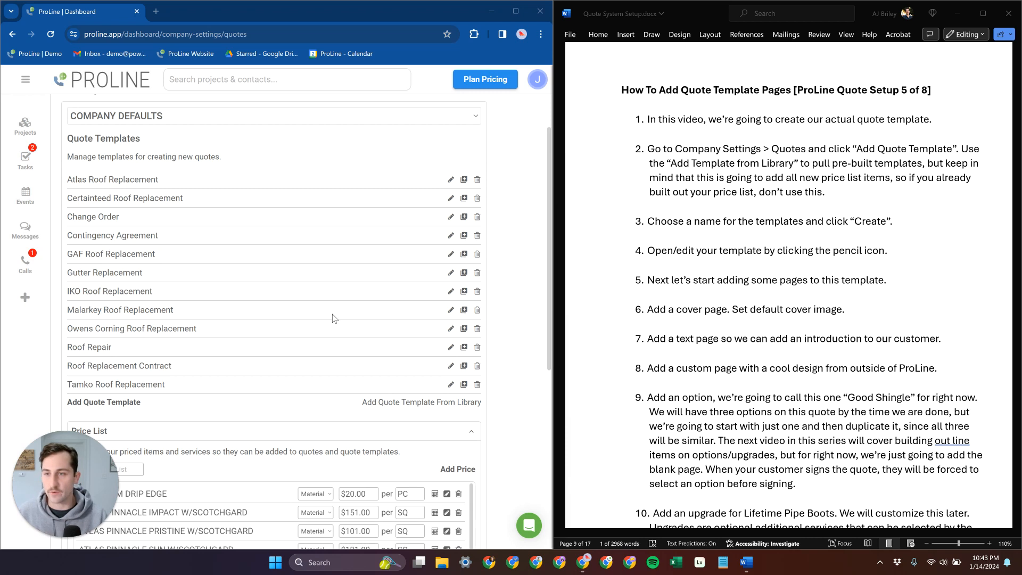
{"action": "left_click", "coordinate": [24, 81]}
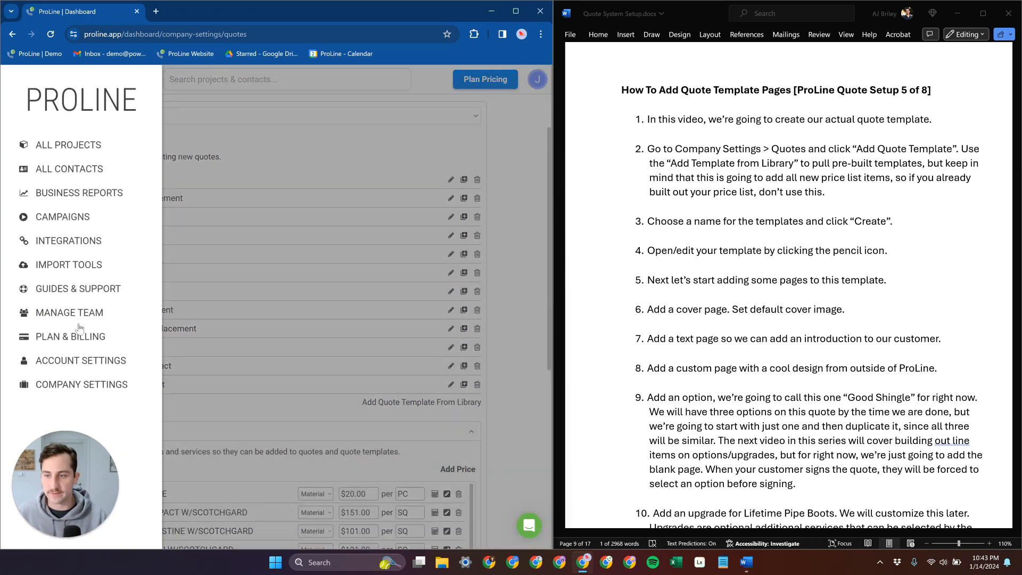
{"action": "left_click", "coordinate": [293, 147]}
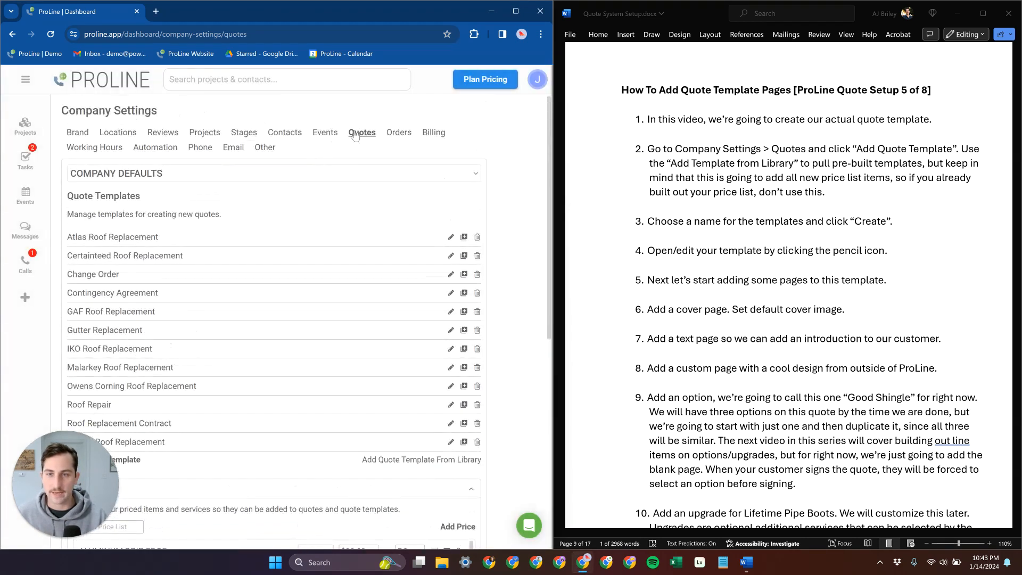
{"action": "scroll", "coordinate": [362, 201], "scroll_direction": "down", "scroll_amount": 1}
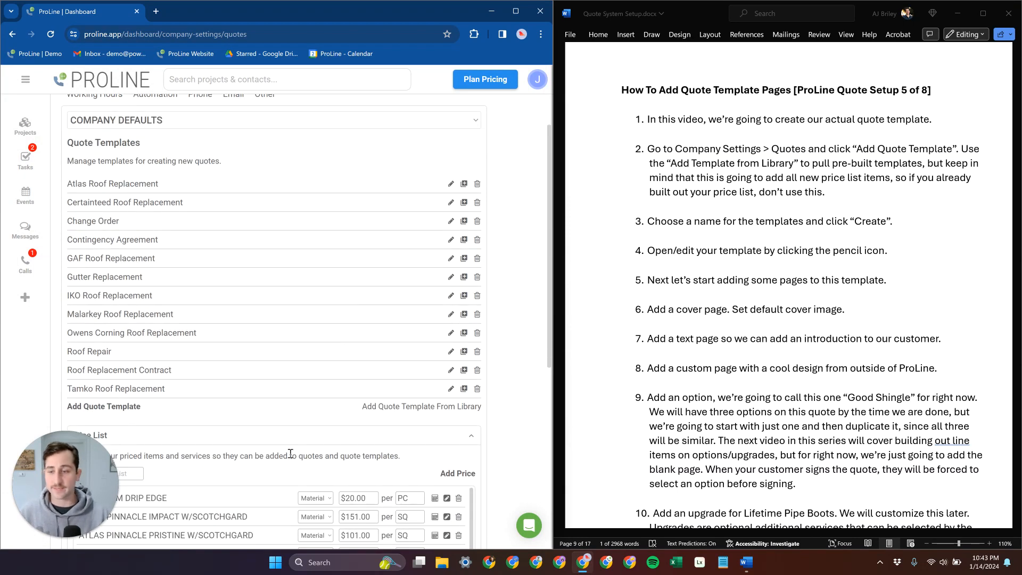
{"action": "scroll", "coordinate": [318, 439], "scroll_direction": "up", "scroll_amount": 1}
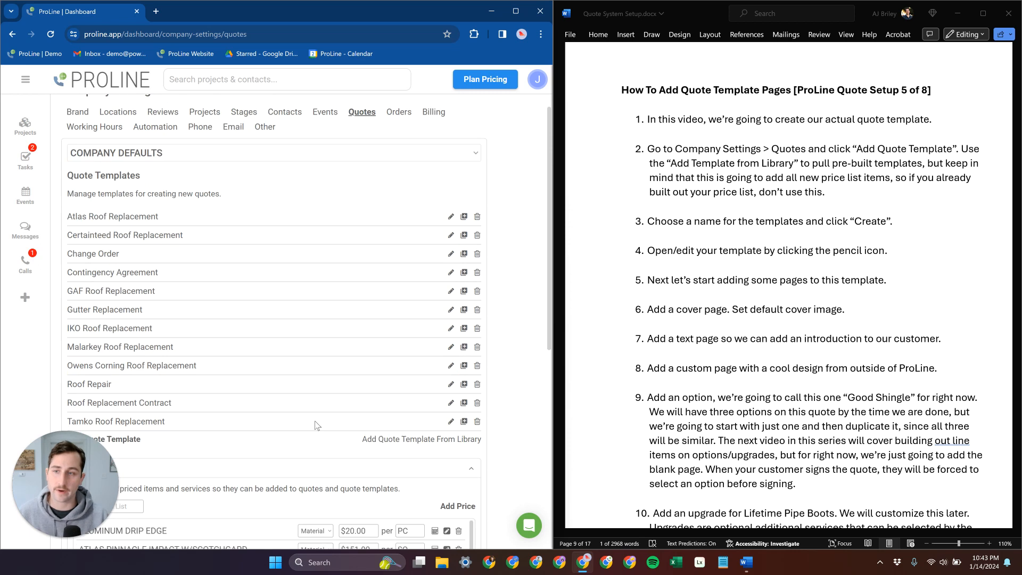
Try the unique quote templates and pricing option for the Athens location, turn it off again and return to the company defaults
{"action": "left_click", "coordinate": [246, 175]}
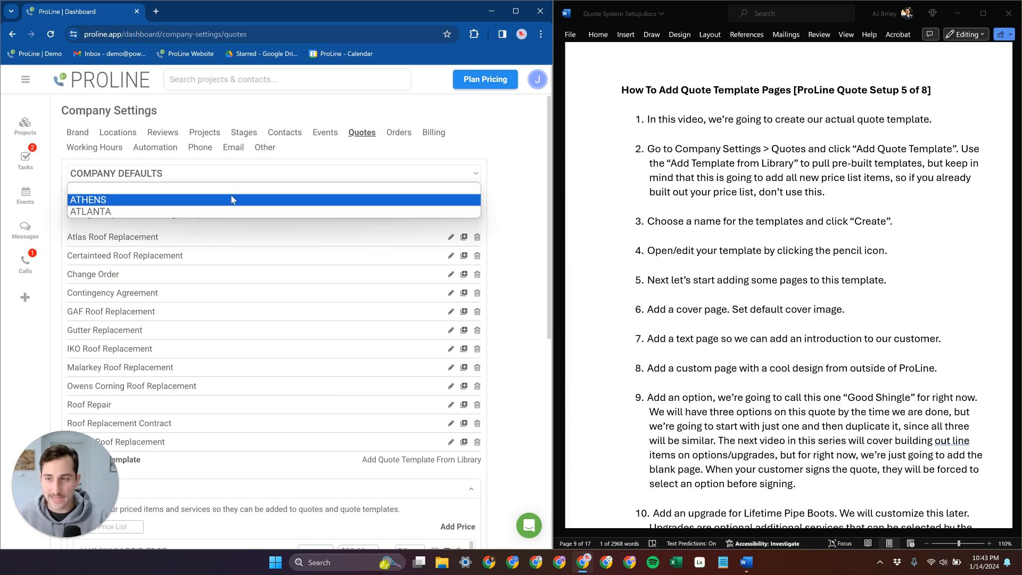
{"action": "left_click", "coordinate": [90, 196]}
{"action": "left_click", "coordinate": [73, 196]}
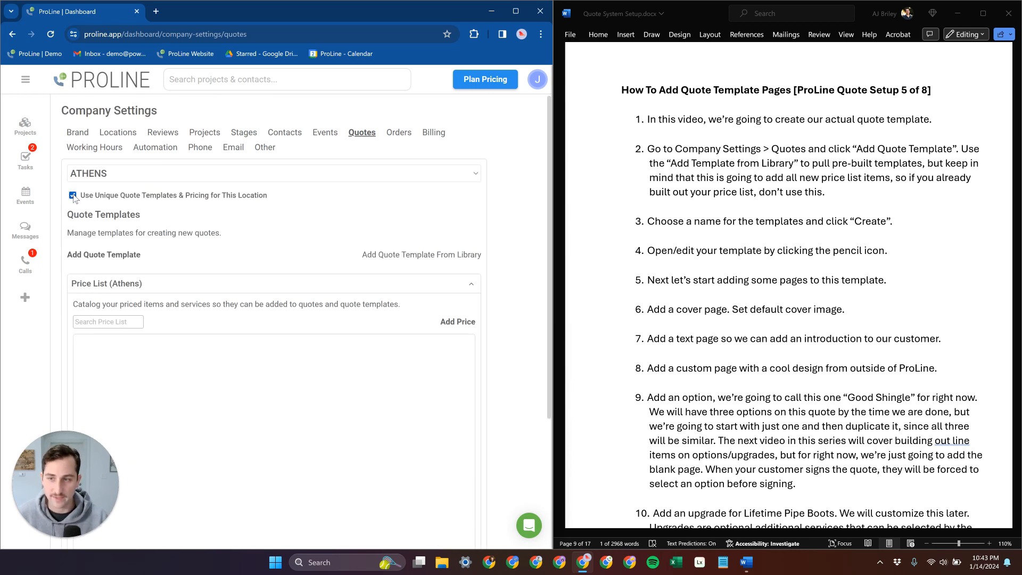
{"action": "left_click", "coordinate": [73, 195]}
{"action": "left_click", "coordinate": [73, 196]}
{"action": "left_click", "coordinate": [73, 195]}
{"action": "left_click", "coordinate": [204, 176]}
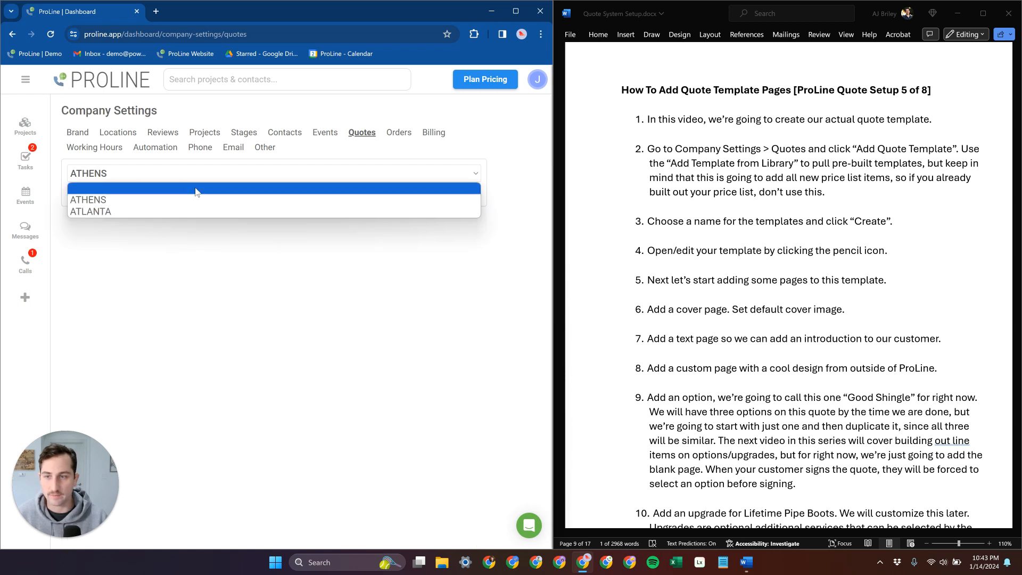
{"action": "left_click", "coordinate": [196, 189]}
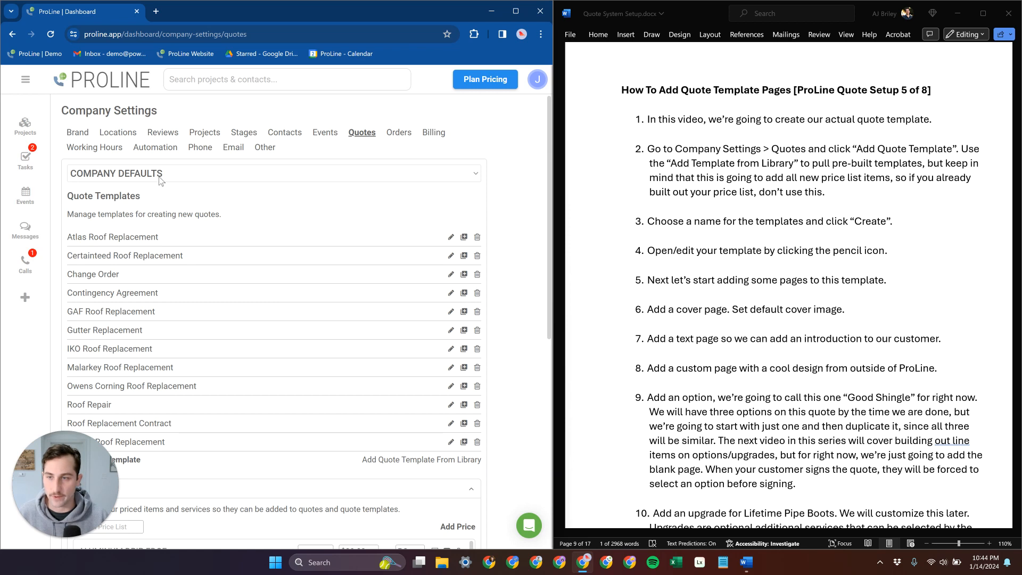
View the templates offered in the ProLine template library without adding one
{"action": "scroll", "coordinate": [195, 208], "scroll_direction": "down", "scroll_amount": 3}
{"action": "scroll", "coordinate": [197, 210], "scroll_direction": "up", "scroll_amount": 1}
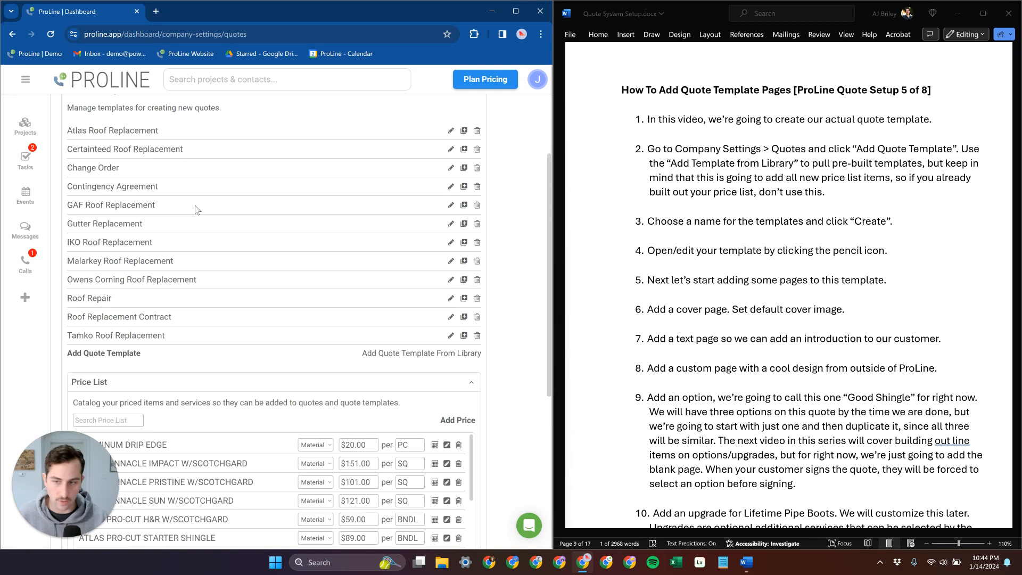
{"action": "left_click", "coordinate": [426, 355]}
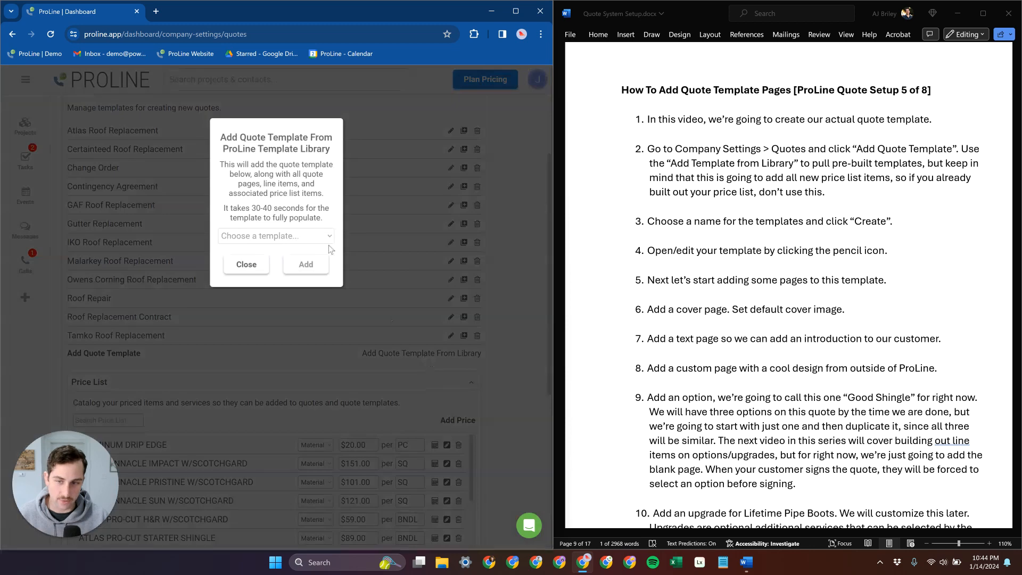
{"action": "left_click", "coordinate": [303, 235]}
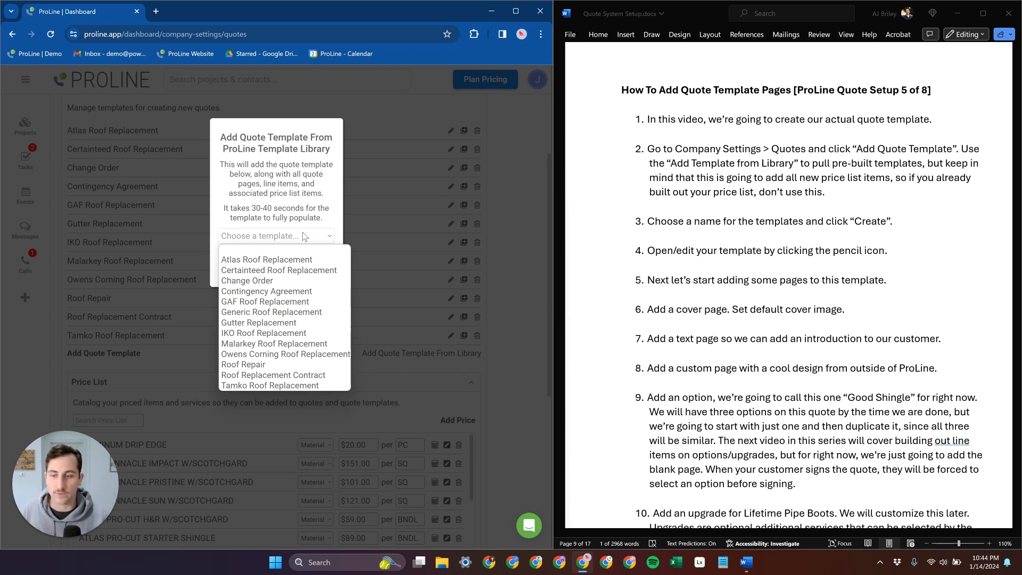
{"action": "left_click", "coordinate": [322, 195]}
{"action": "left_click", "coordinate": [254, 265]}
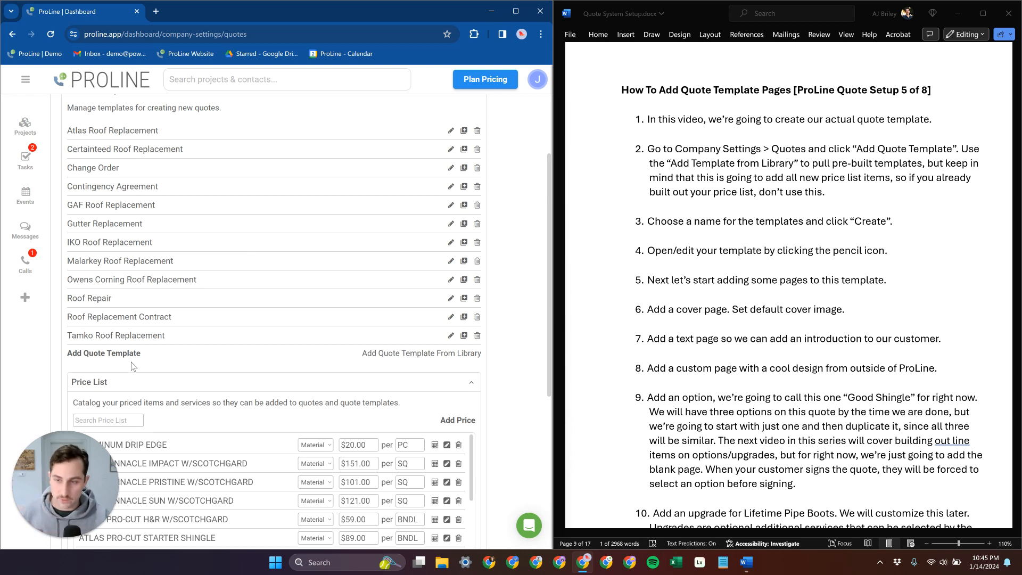
Create a new quote template named Generic Roof Replacement
{"action": "left_click", "coordinate": [95, 355]}
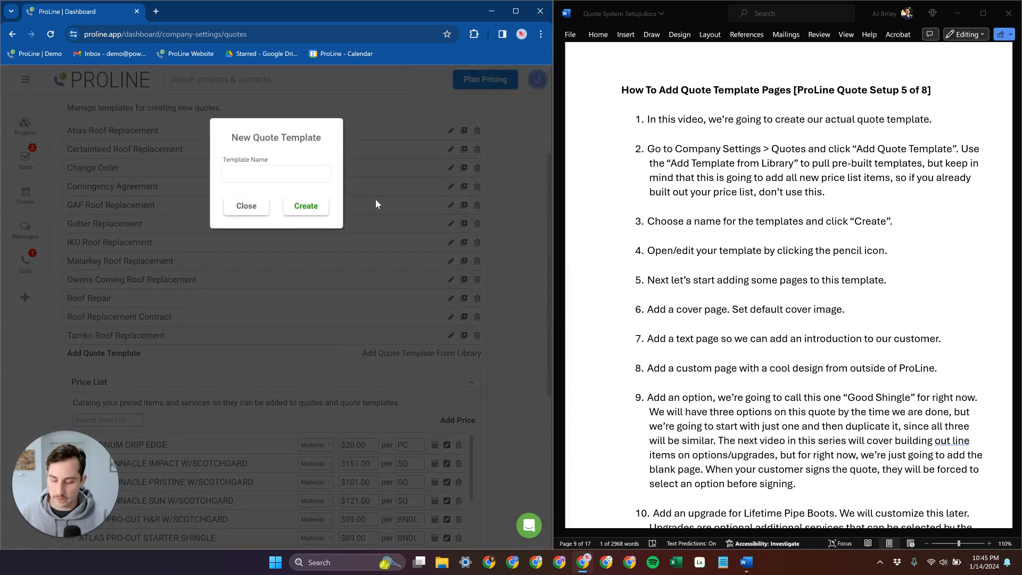
{"action": "type", "text": "Generic Roof Replacement"}
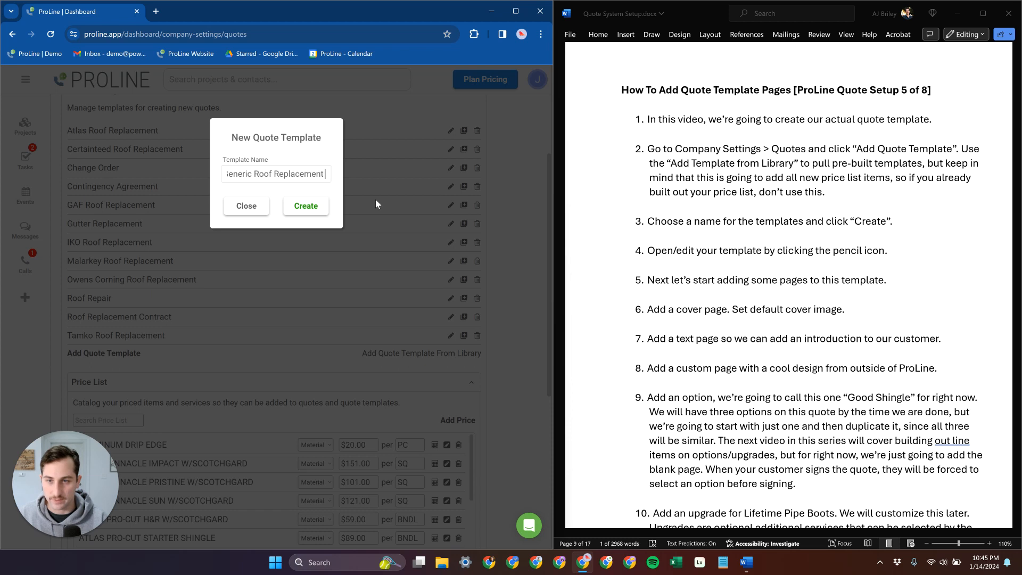
{"action": "left_click", "coordinate": [298, 212]}
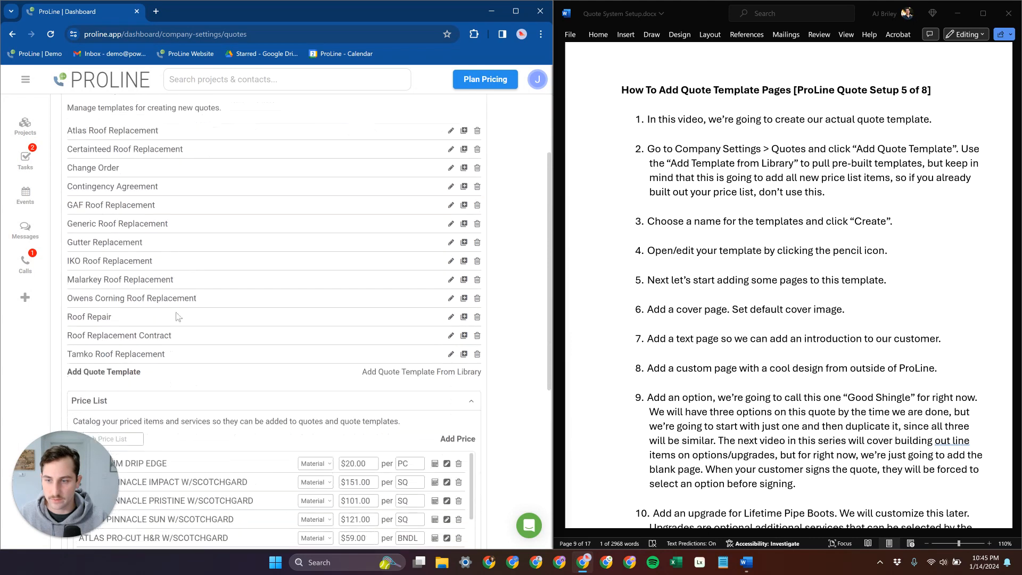
Open the Generic Roof Replacement template for editing and add a page of type Cover
{"action": "left_click", "coordinate": [452, 224]}
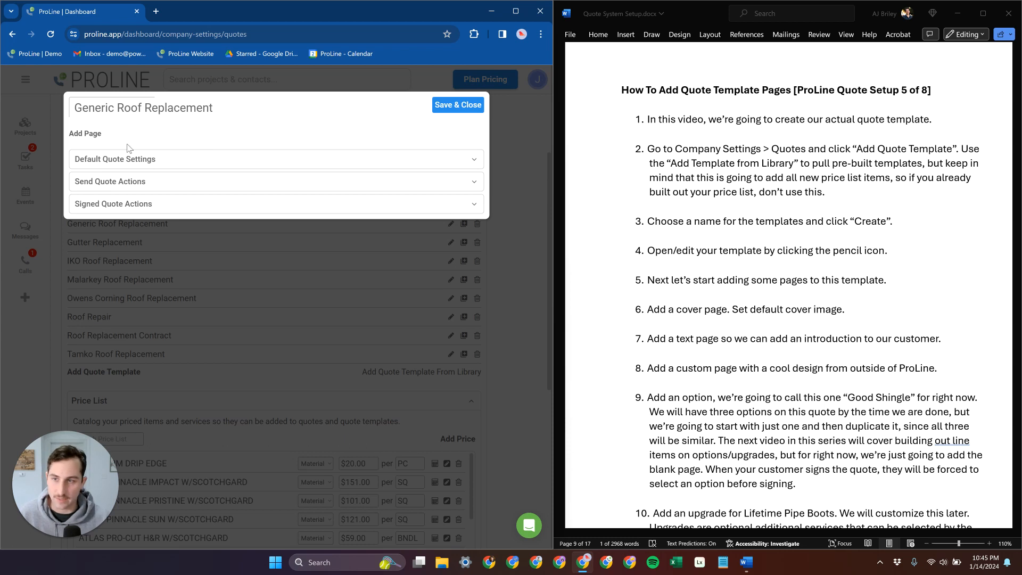
{"action": "left_click", "coordinate": [88, 136]}
{"action": "left_click", "coordinate": [251, 218]}
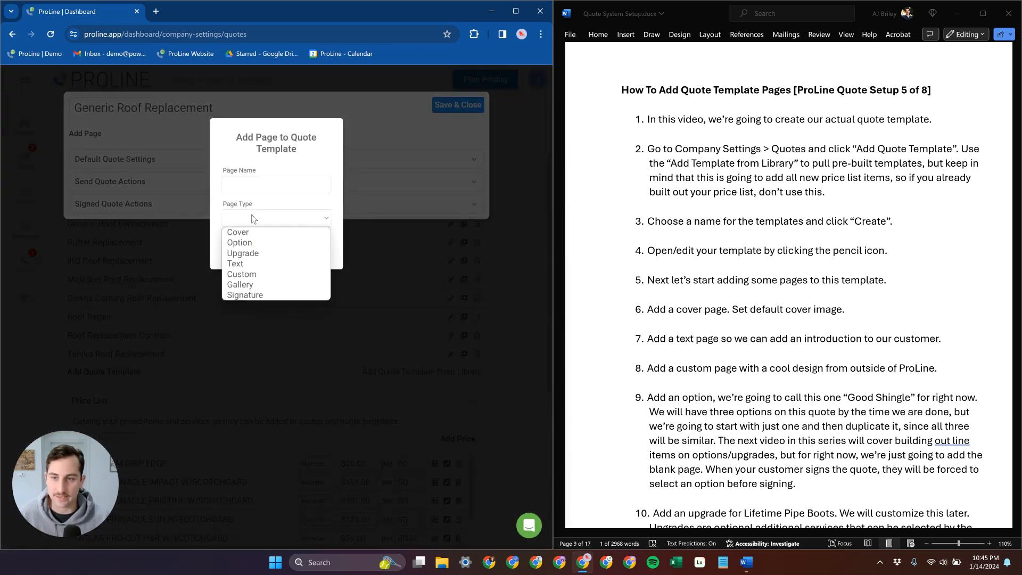
{"action": "left_click", "coordinate": [274, 231]}
{"action": "left_click", "coordinate": [301, 279]}
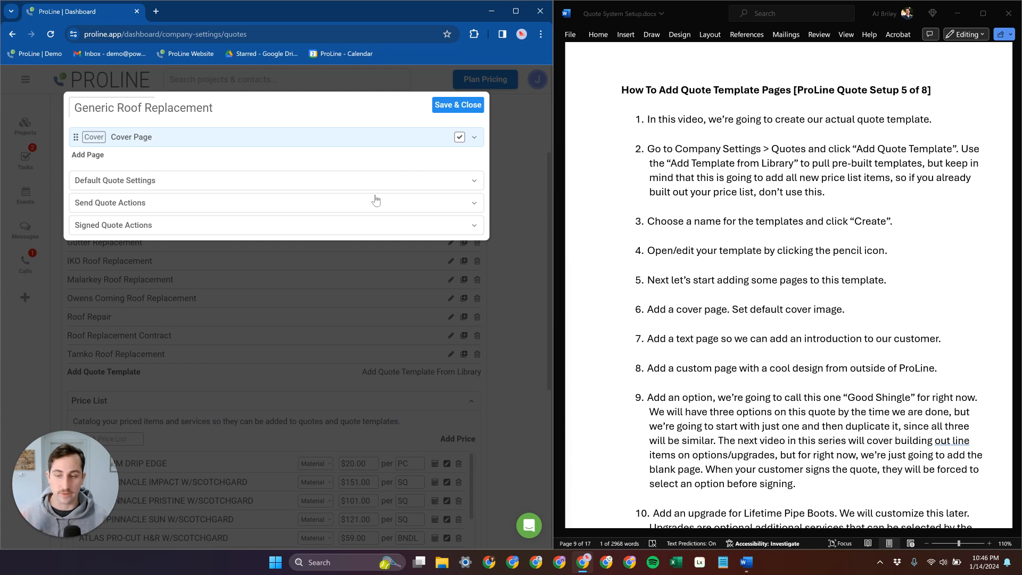
Upload DeLaurier Roofing Images (33).jpg as the cover page's default cover image and collapse the page's settings
{"action": "left_click", "coordinate": [475, 140]}
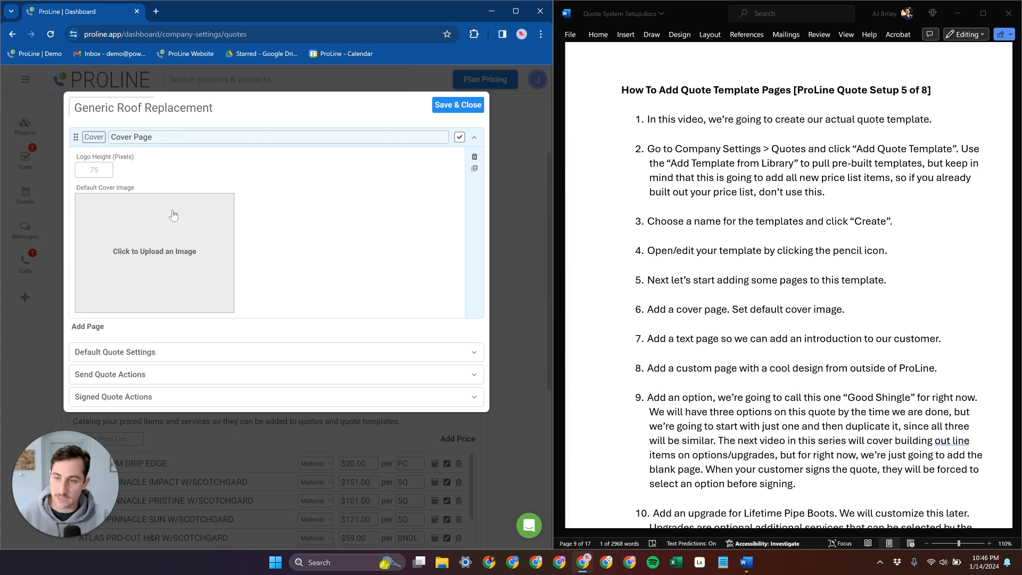
{"action": "left_click", "coordinate": [104, 169]}
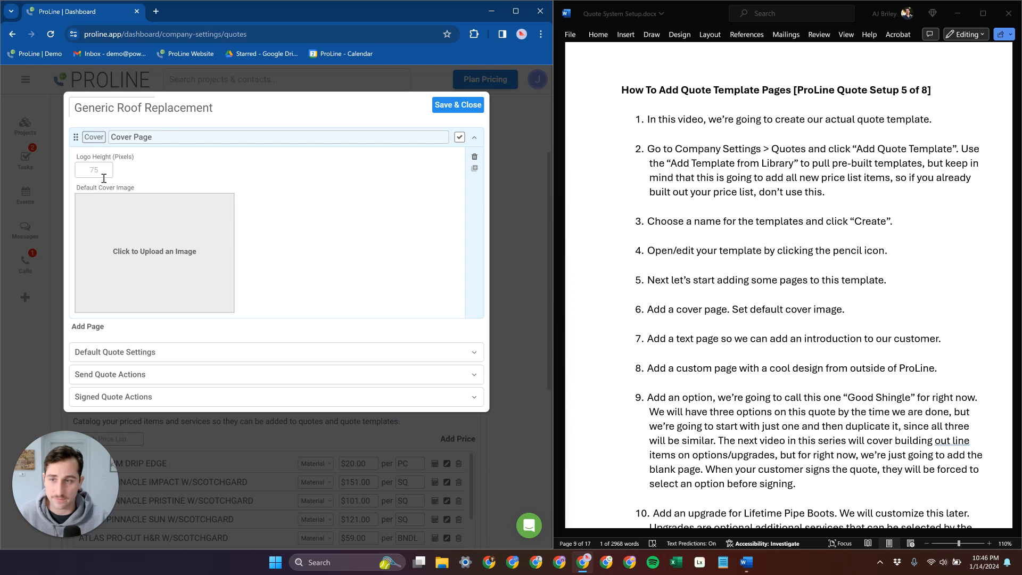
{"action": "left_click", "coordinate": [145, 238]}
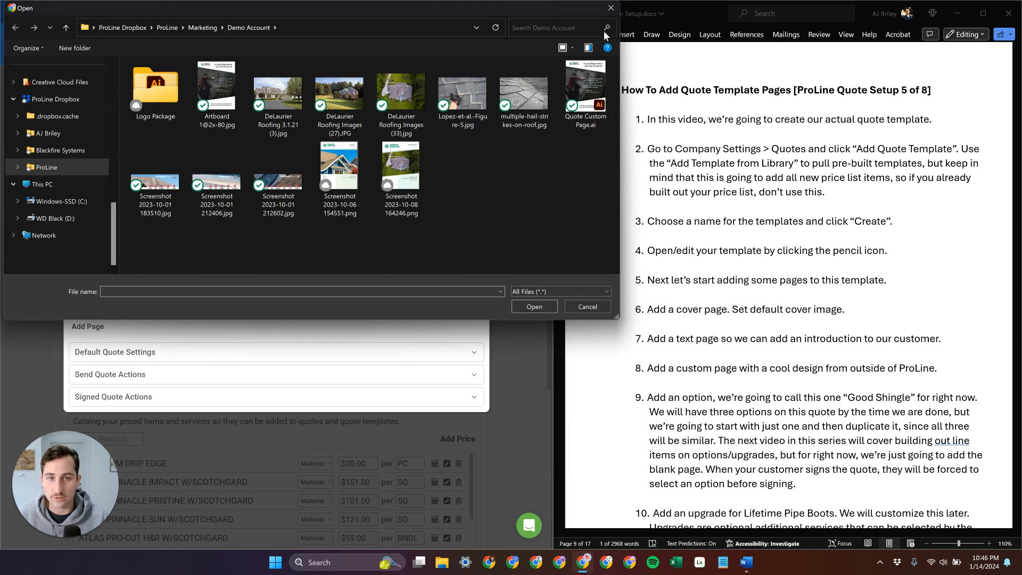
{"action": "left_click", "coordinate": [394, 96]}
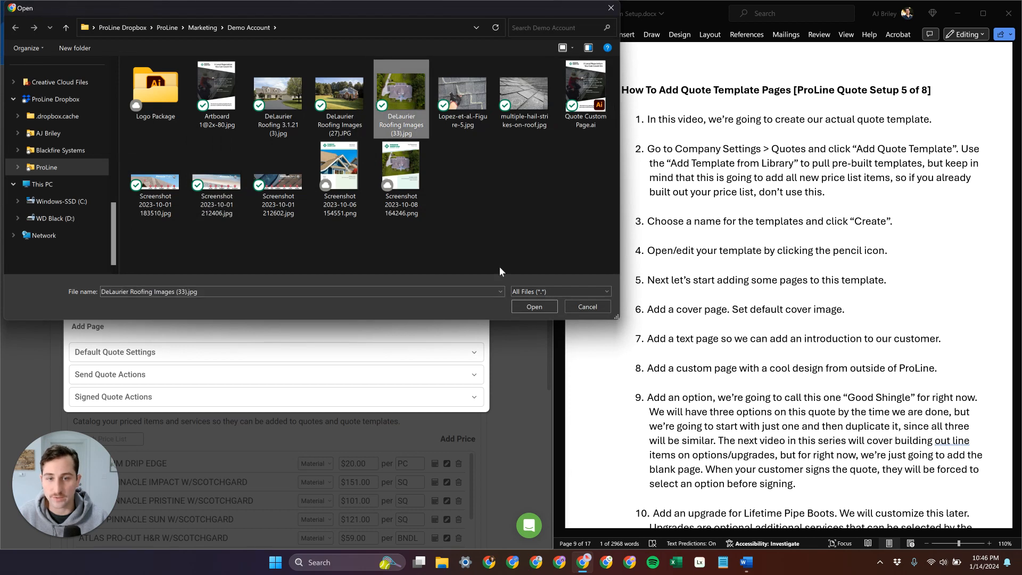
{"action": "left_click", "coordinate": [524, 307]}
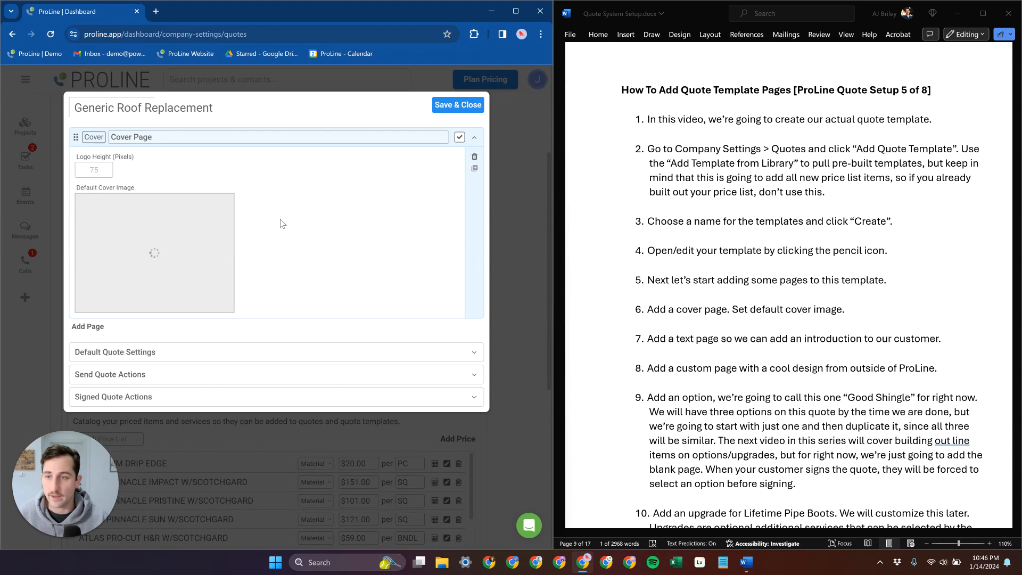
{"action": "left_click", "coordinate": [198, 229]}
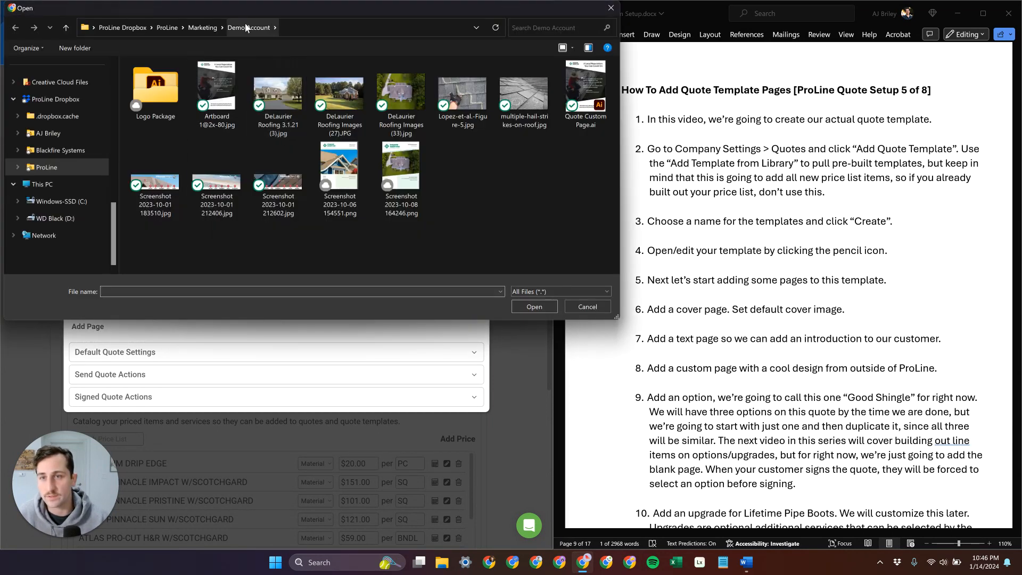
{"action": "left_click", "coordinate": [605, 10]}
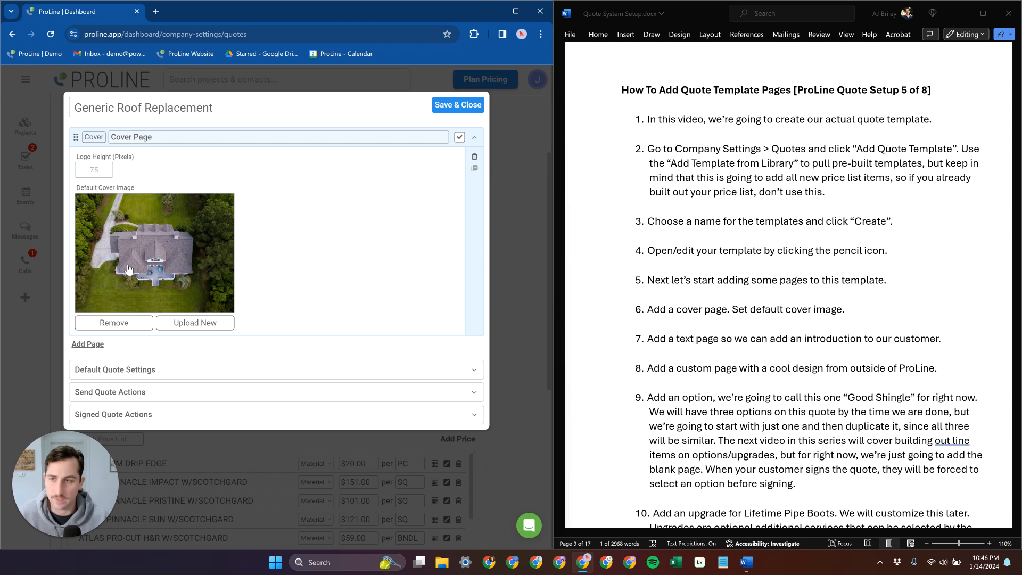
{"action": "left_click", "coordinate": [474, 137]}
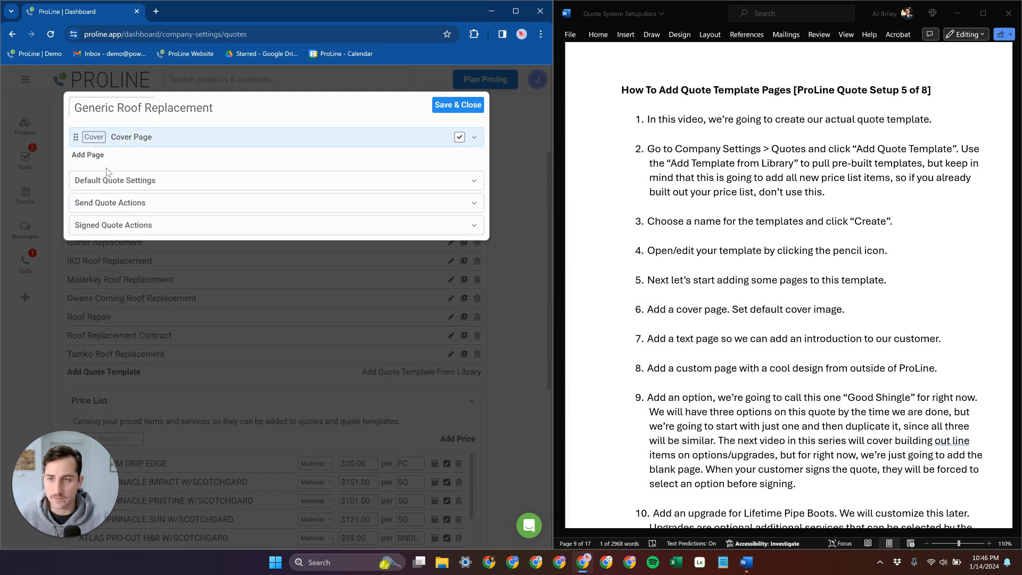
Add a page of type Text named Introduction to the quote template
{"action": "left_click", "coordinate": [89, 154]}
{"action": "left_click", "coordinate": [279, 218]}
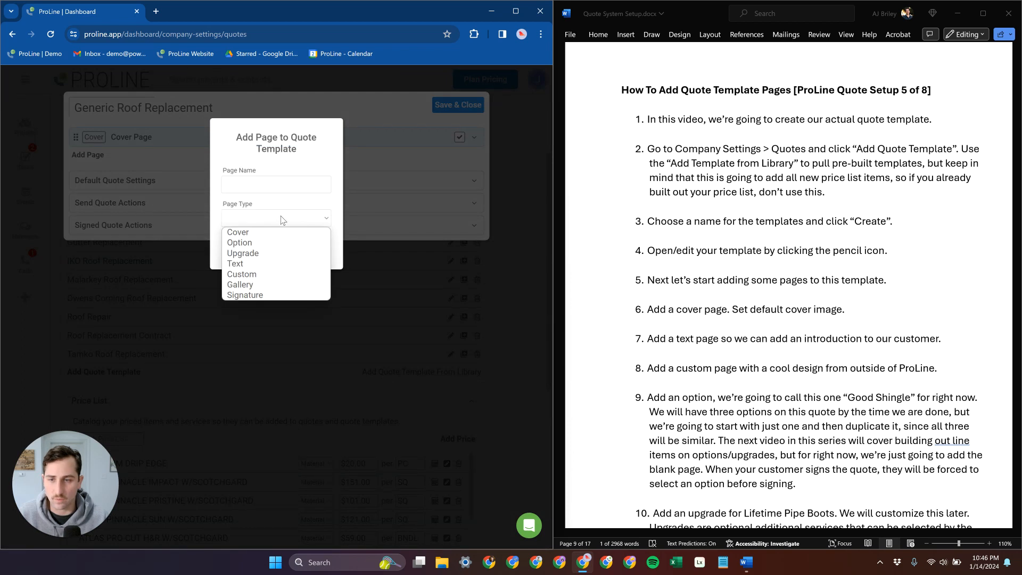
{"action": "left_click", "coordinate": [278, 263]}
{"action": "left_click", "coordinate": [266, 183]}
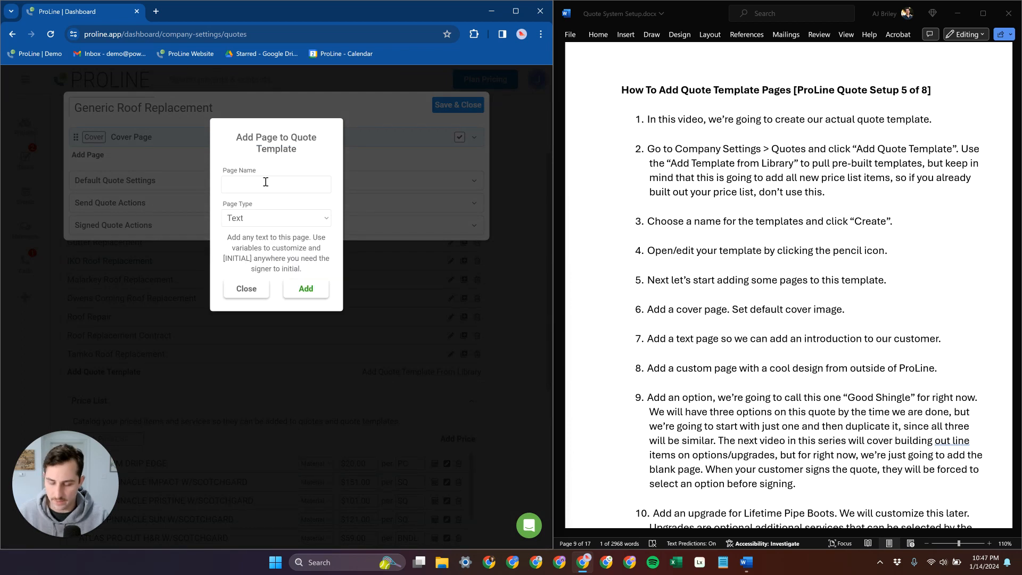
{"action": "type", "text": "Introductio"}
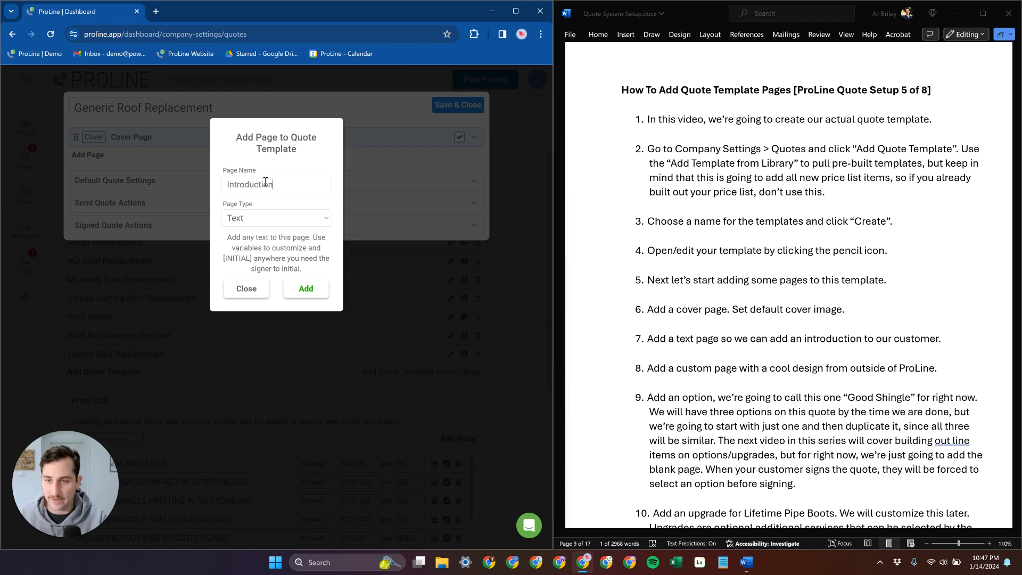
{"action": "type", "text": "n"}
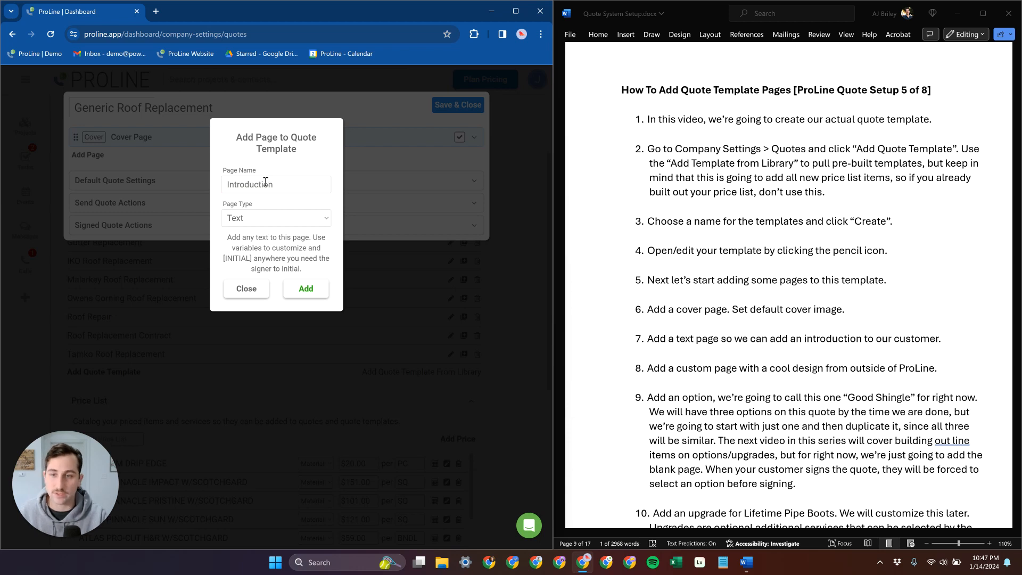
{"action": "left_click", "coordinate": [313, 290]}
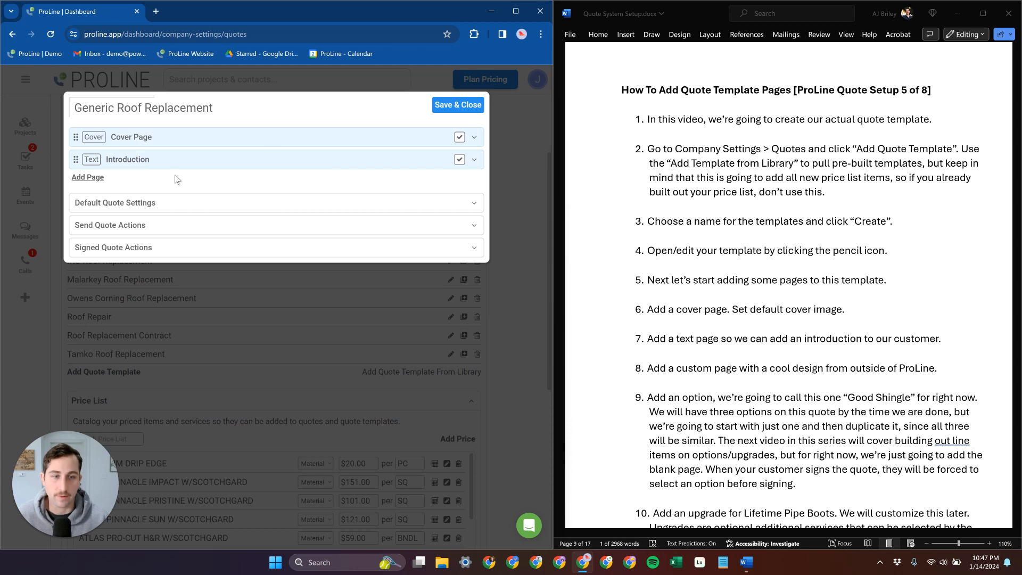
Add a page of type Option named Good Shingle to the quote template and view the new page's settings
{"action": "left_click", "coordinate": [99, 177]}
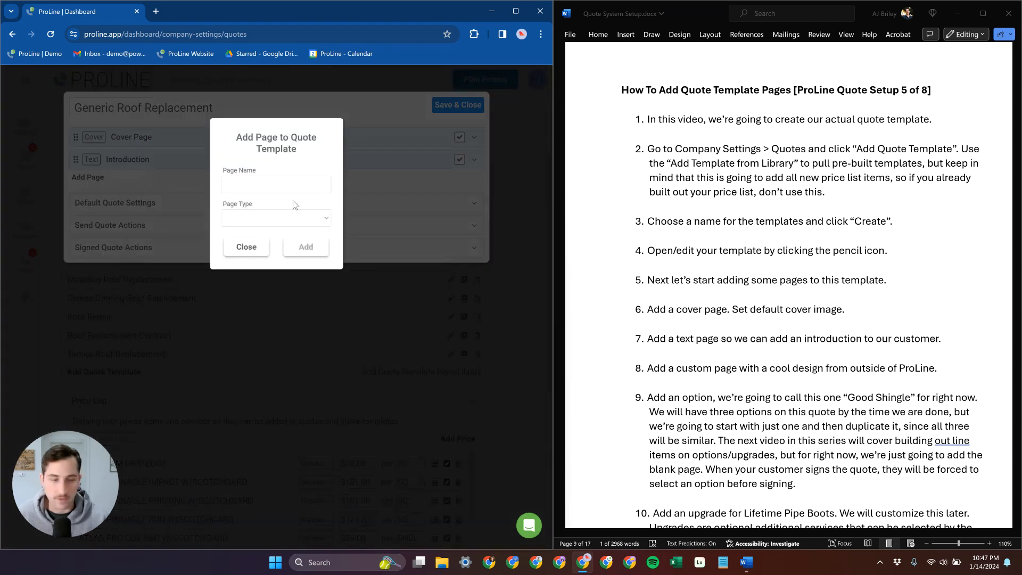
{"action": "scroll", "coordinate": [785, 347], "scroll_direction": "down", "scroll_amount": 1}
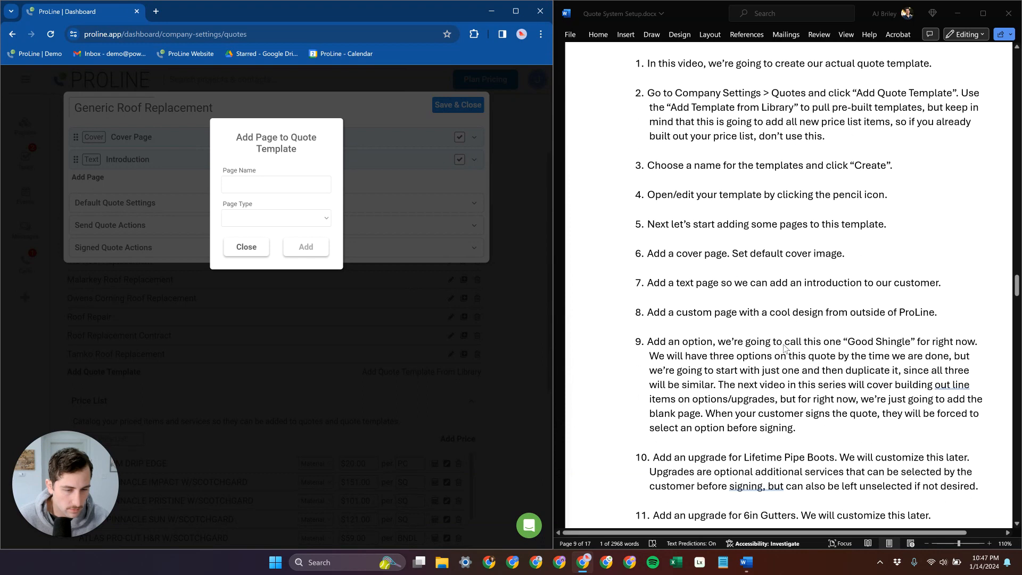
{"action": "scroll", "coordinate": [784, 347], "scroll_direction": "down", "scroll_amount": 1}
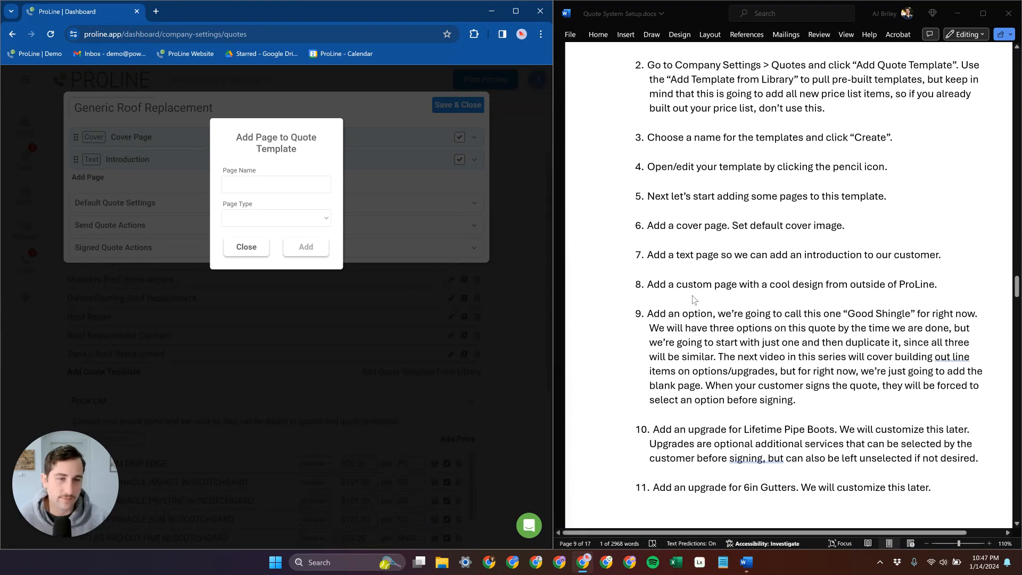
{"action": "left_click", "coordinate": [296, 224]}
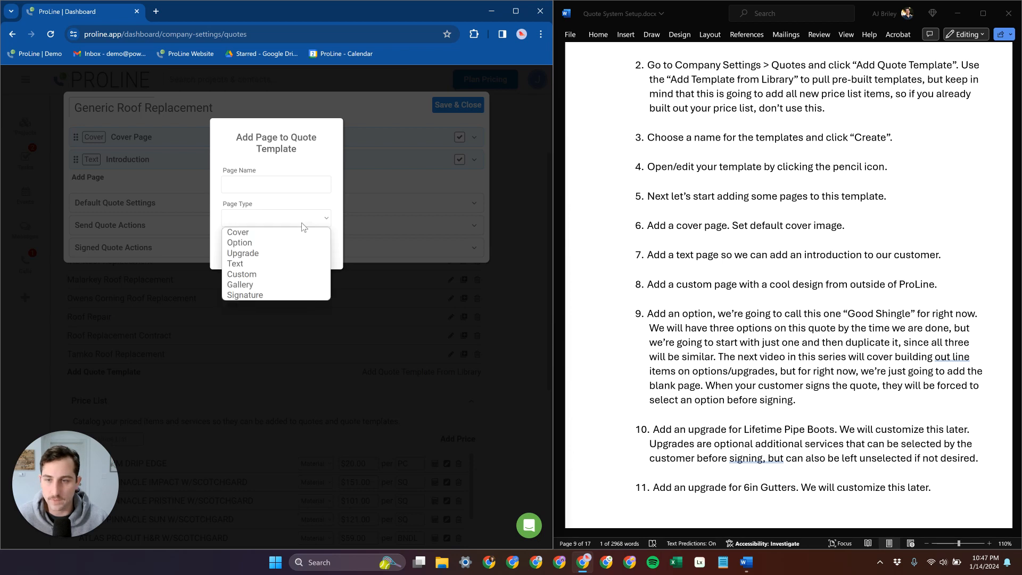
{"action": "left_click", "coordinate": [281, 242]}
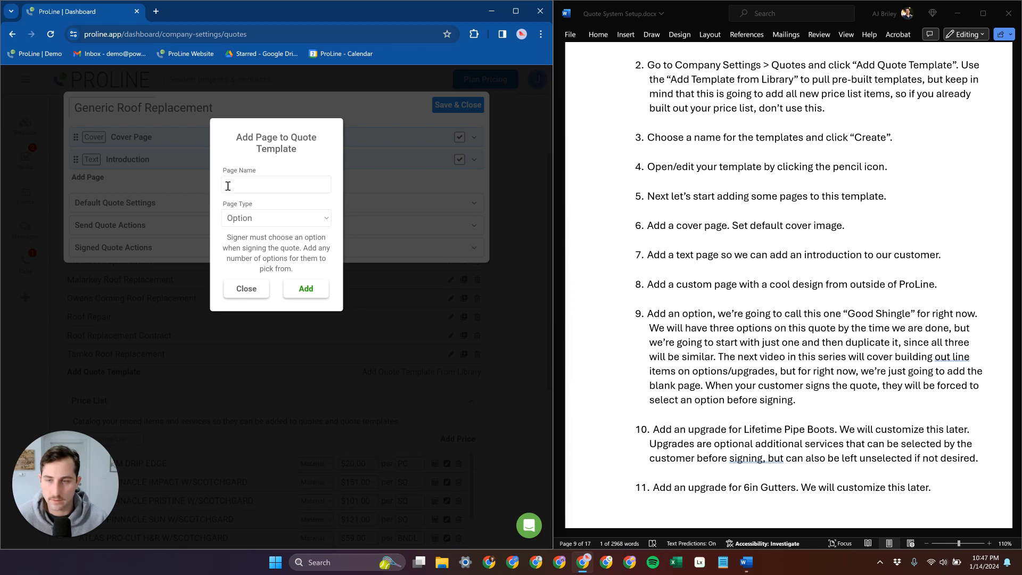
{"action": "left_click", "coordinate": [267, 185]}
{"action": "type", "text": "Goo"}
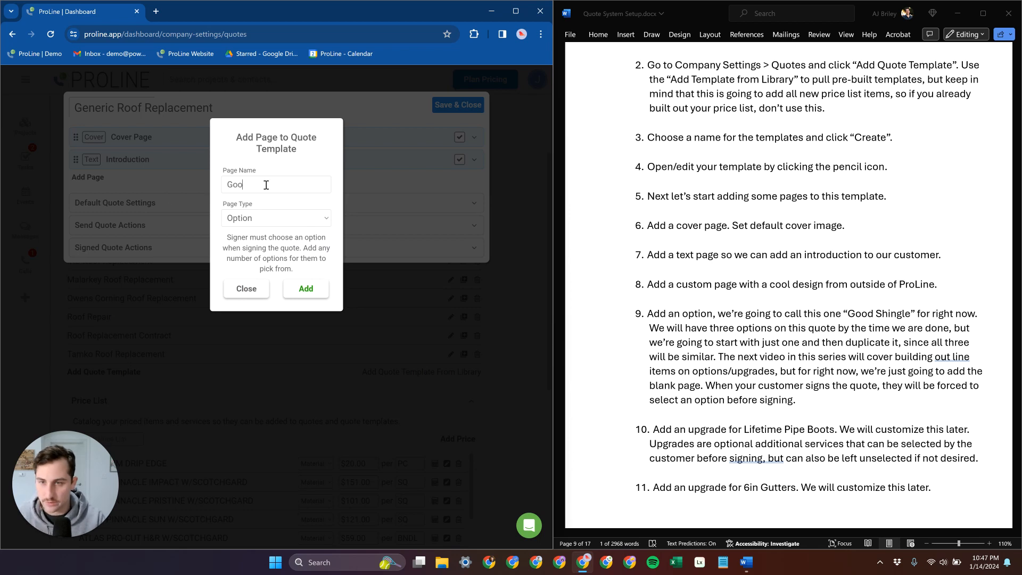
{"action": "type", "text": "d Shingle"}
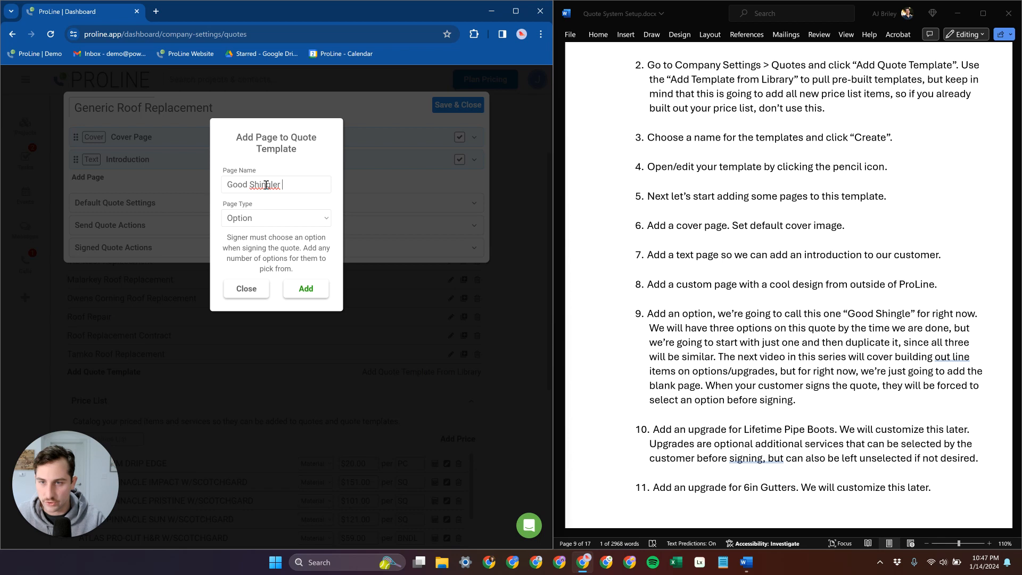
{"action": "left_click", "coordinate": [309, 291]}
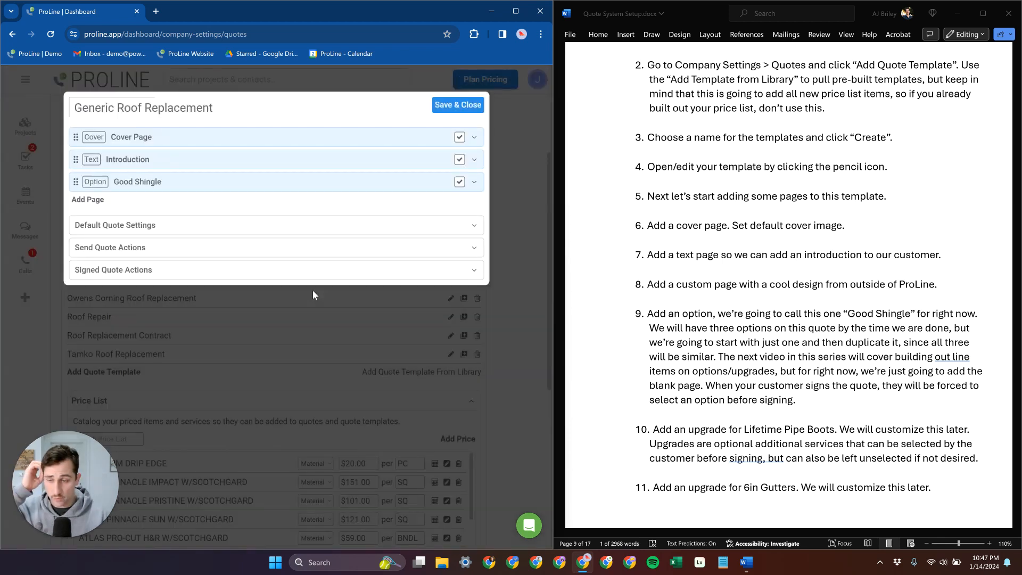
{"action": "left_click", "coordinate": [268, 186]}
{"action": "left_click", "coordinate": [474, 184]}
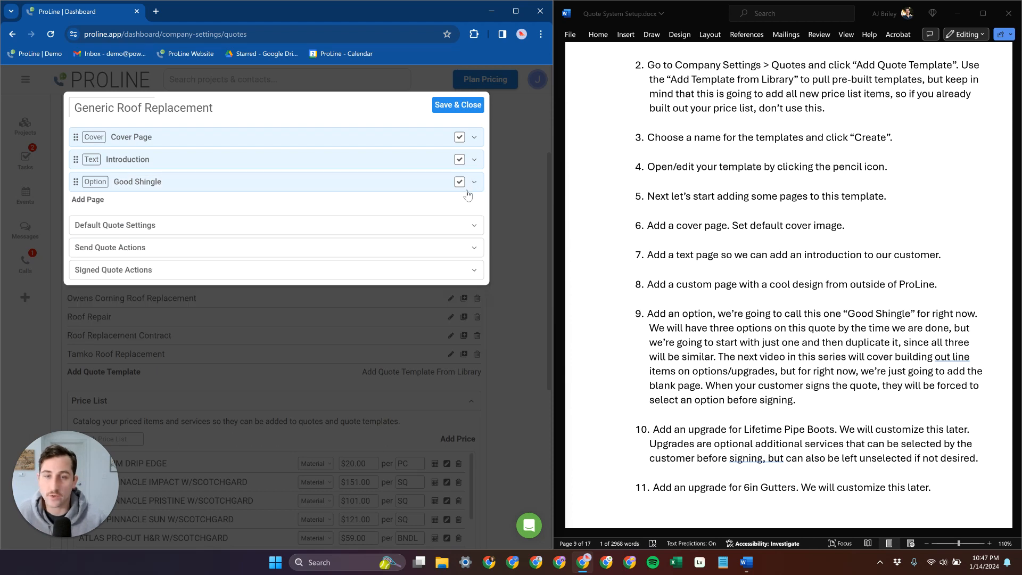
{"action": "left_click", "coordinate": [474, 183]}
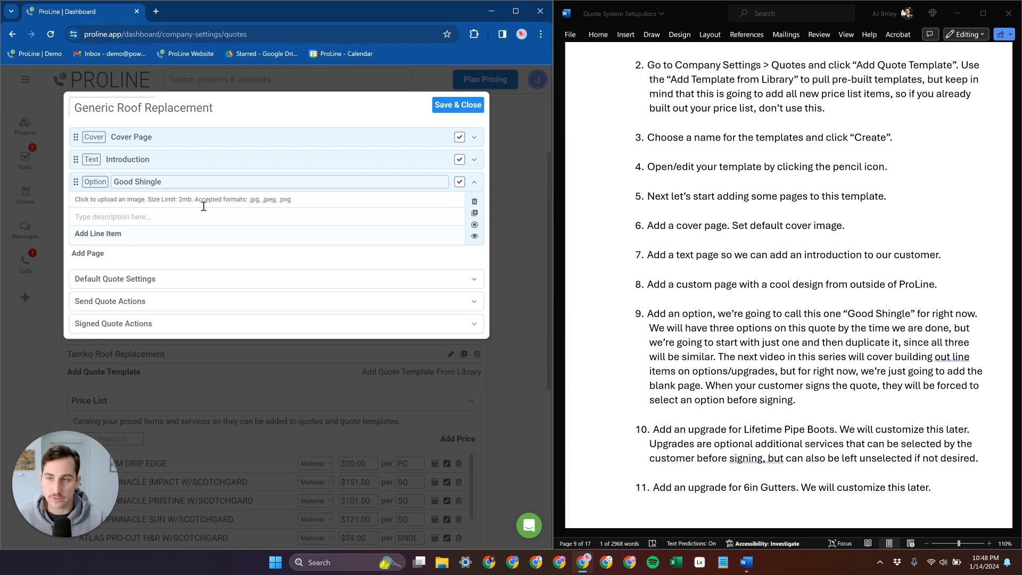
{"action": "left_click", "coordinate": [473, 182]}
Add a page of type Upgrade named Lifetime Pipe Boots to the quote template
{"action": "left_click", "coordinate": [90, 199]}
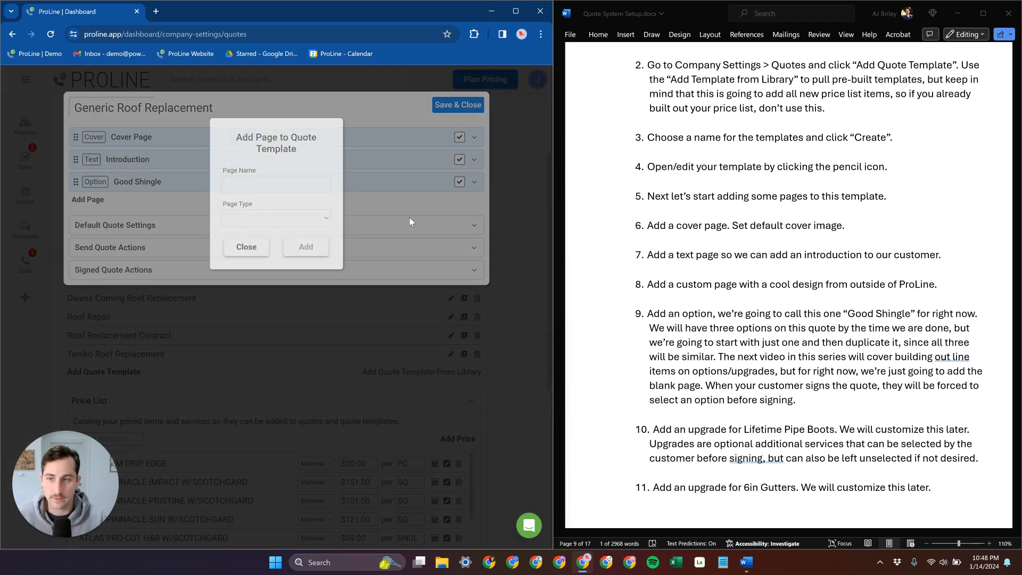
{"action": "left_click", "coordinate": [278, 218]}
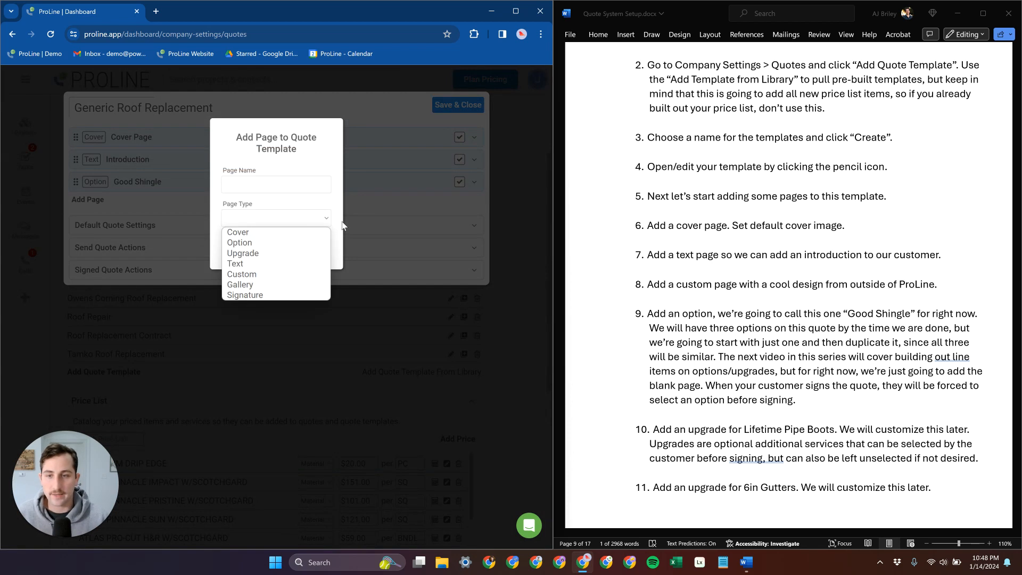
{"action": "left_click", "coordinate": [277, 254]}
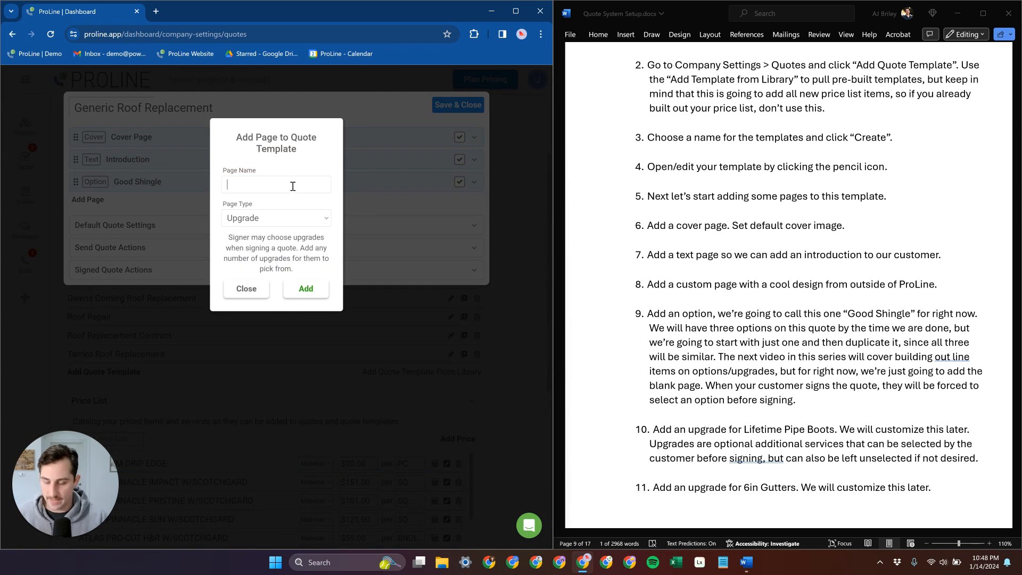
{"action": "left_click", "coordinate": [292, 186]}
{"action": "type", "text": "L"}
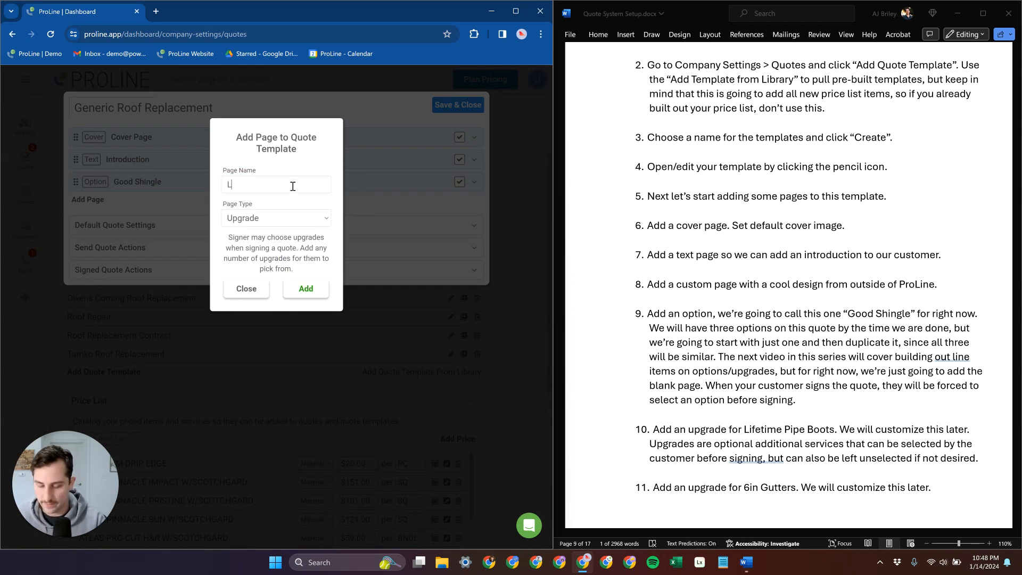
{"action": "type", "text": "ifetime P"}
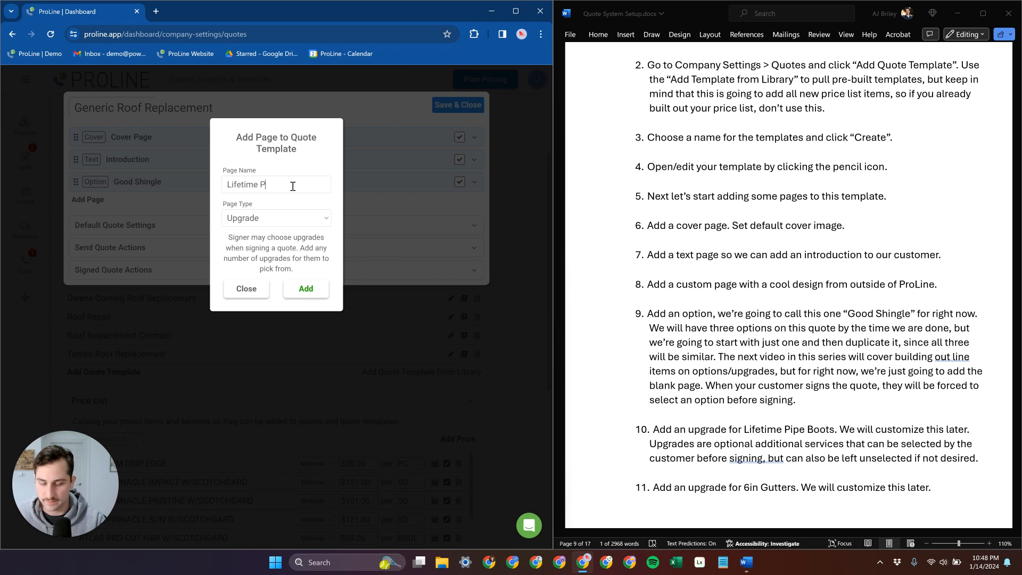
{"action": "type", "text": "ipe Boots"}
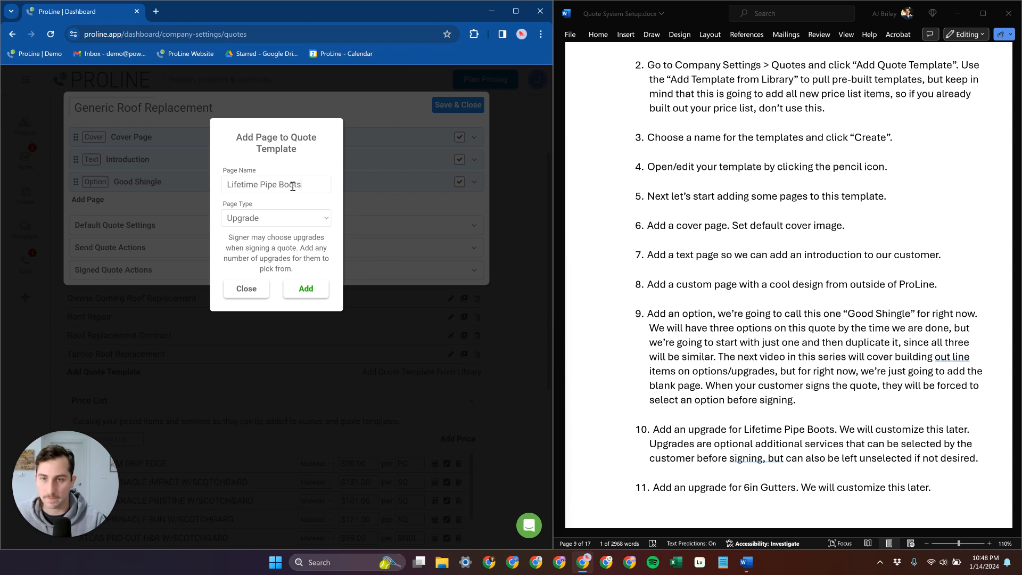
{"action": "left_click", "coordinate": [302, 292]}
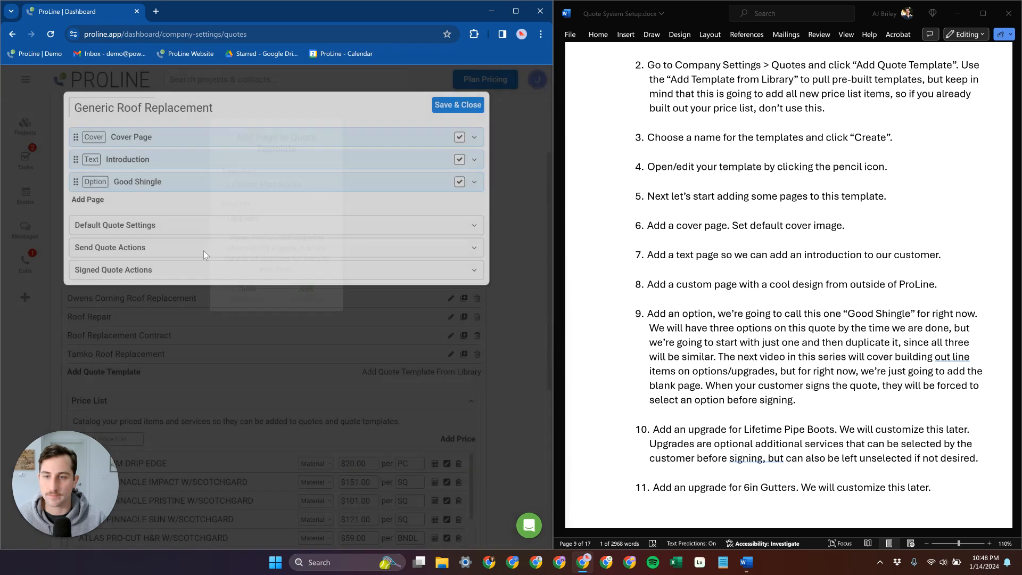
Add another Upgrade page to the quote template, named 6in Gutters
{"action": "left_click", "coordinate": [88, 222]}
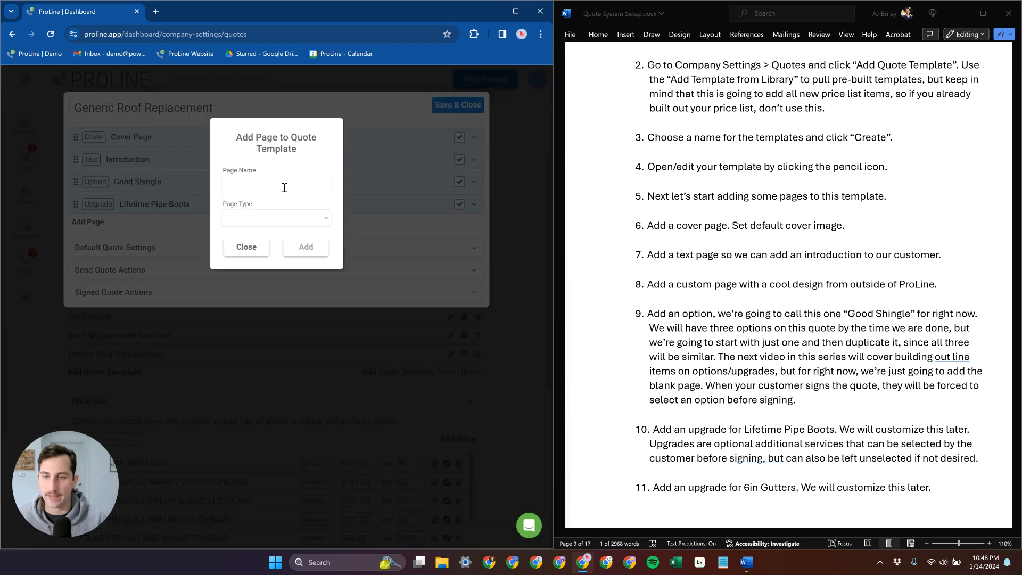
{"action": "type", "text": "6in Gu"}
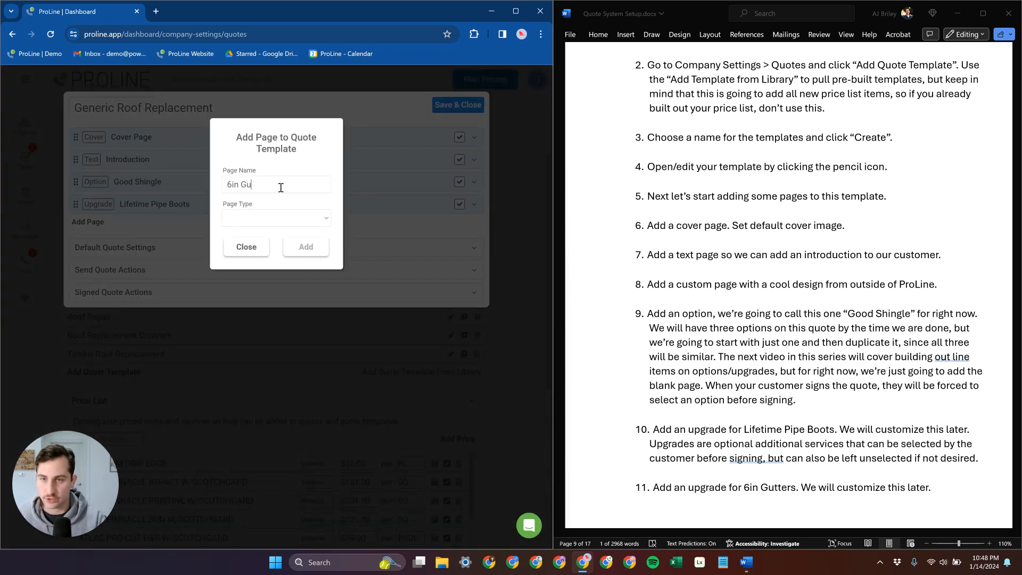
{"action": "type", "text": "tters"}
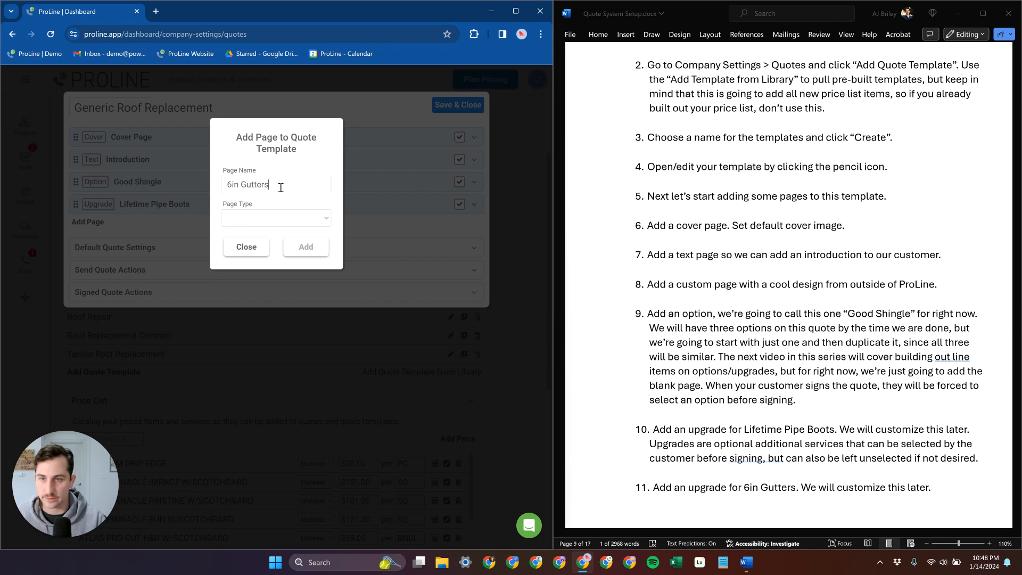
{"action": "left_click", "coordinate": [251, 224]}
{"action": "left_click", "coordinate": [244, 253]}
{"action": "left_click", "coordinate": [305, 288]}
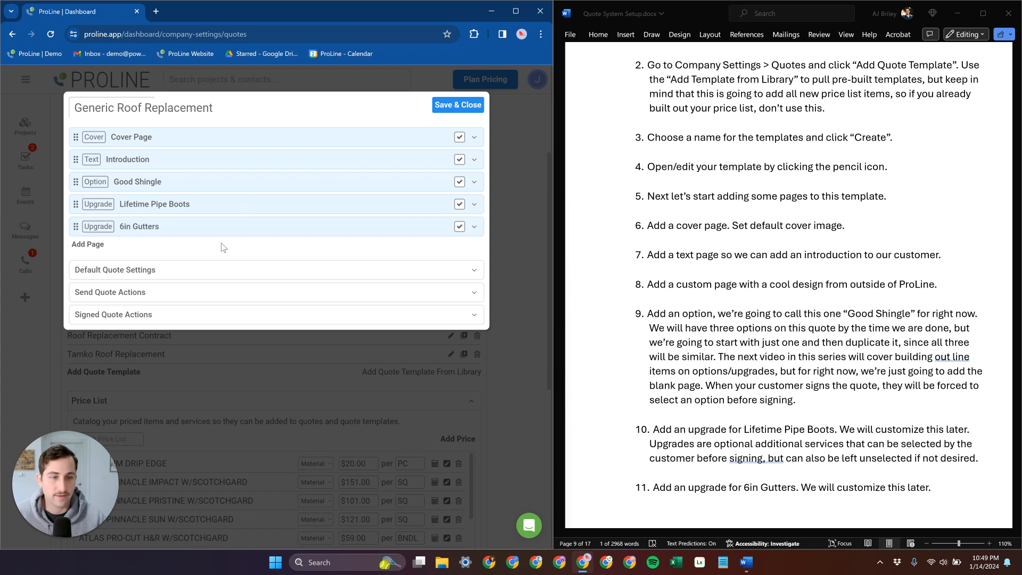
Add a page of type Signature to the quote template, keeping the default name Signature Page
{"action": "scroll", "coordinate": [724, 308], "scroll_direction": "down", "scroll_amount": 10}
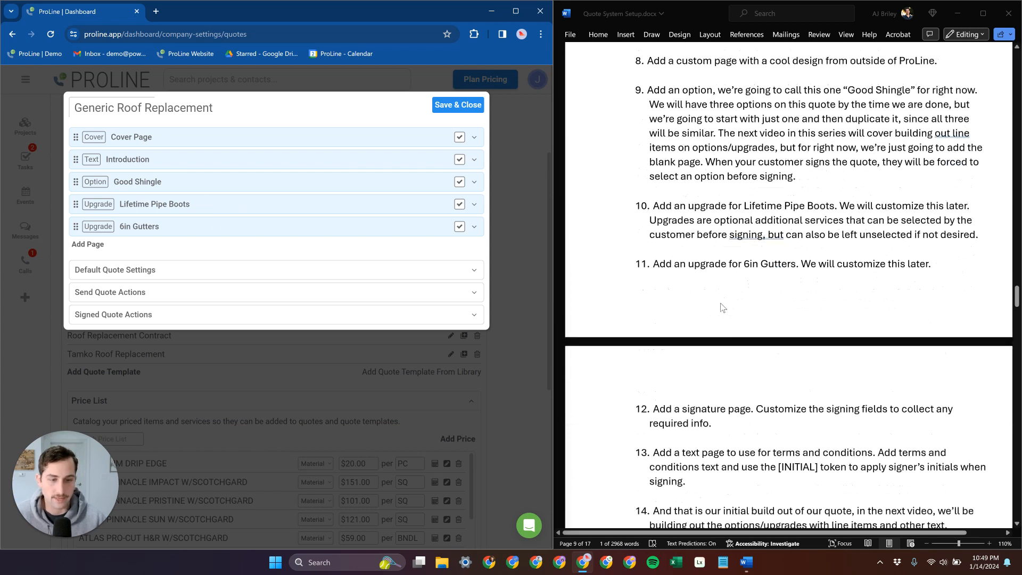
{"action": "left_click", "coordinate": [80, 244]}
{"action": "left_click", "coordinate": [286, 221]}
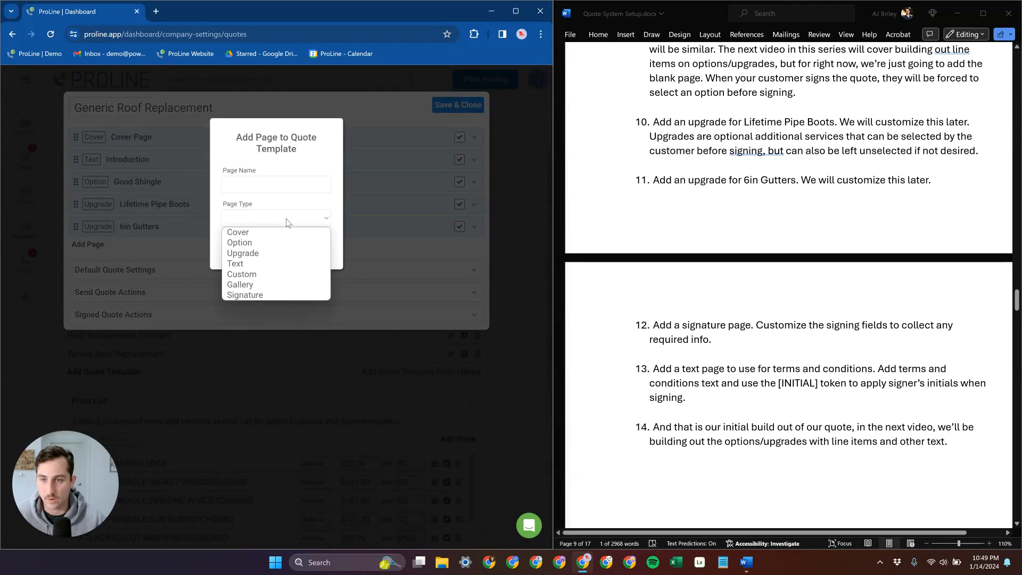
{"action": "left_click", "coordinate": [281, 168]}
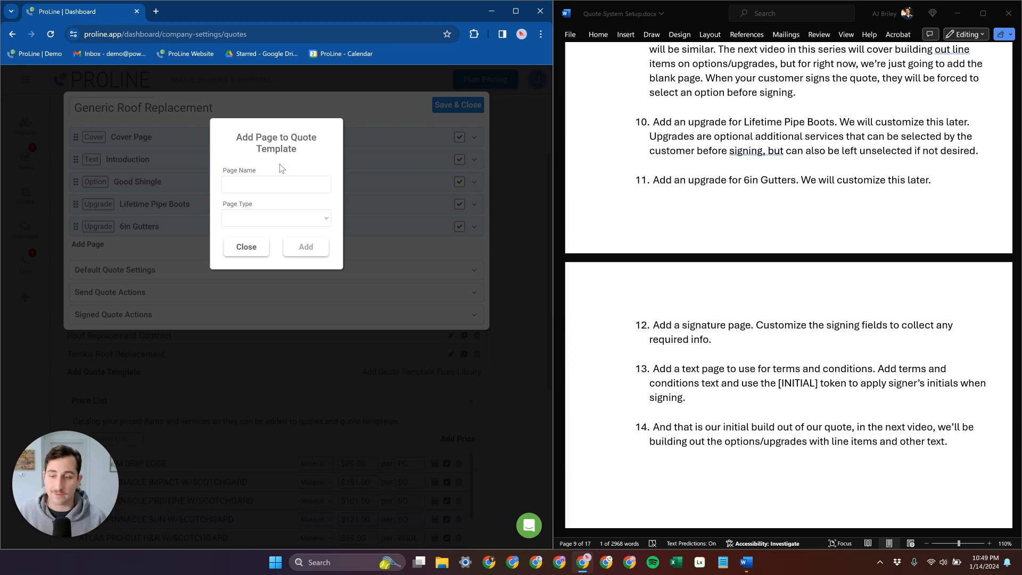
{"action": "left_click", "coordinate": [273, 219]}
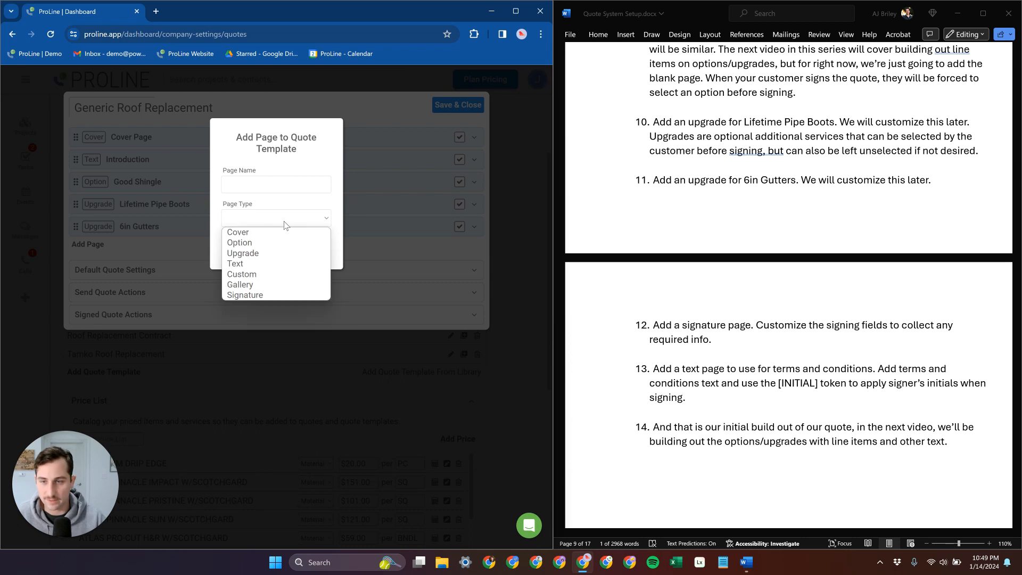
{"action": "left_click", "coordinate": [286, 295]}
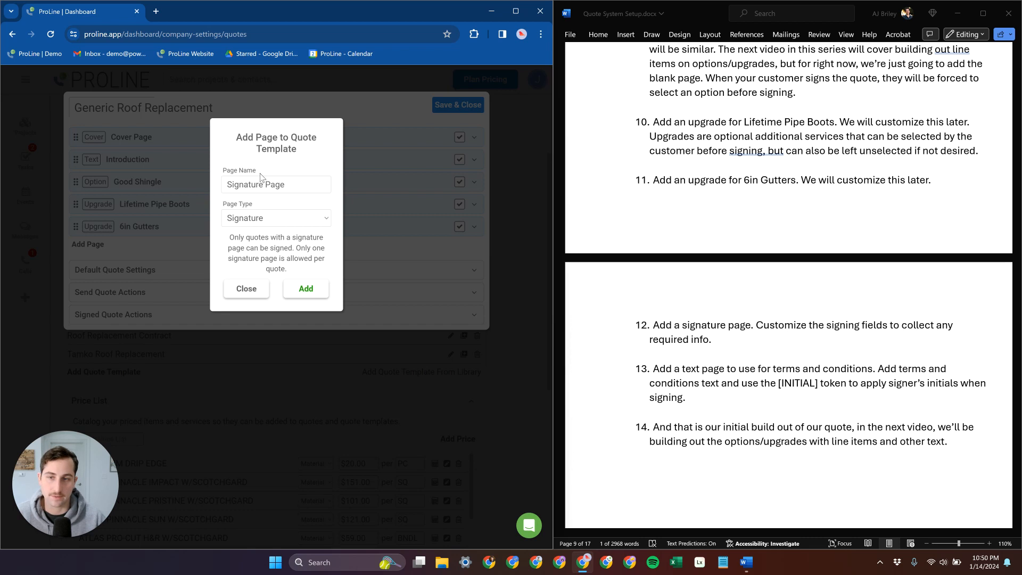
{"action": "left_click", "coordinate": [306, 289]}
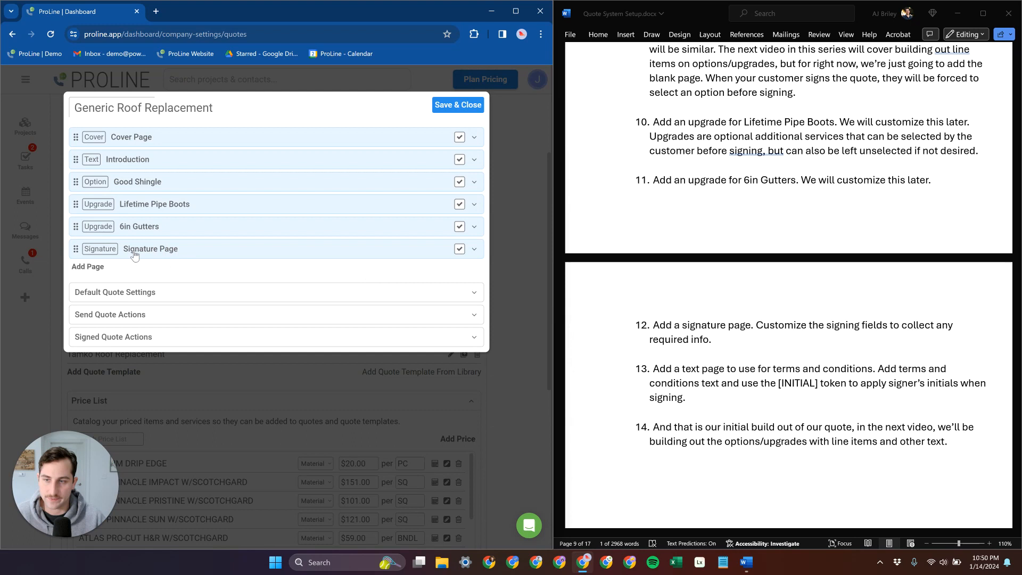
Move the signature page's Notes/Comments label from Field 1 to Field 2, making Field 2 multi-line instead of Field 1
{"action": "left_click", "coordinate": [141, 251]}
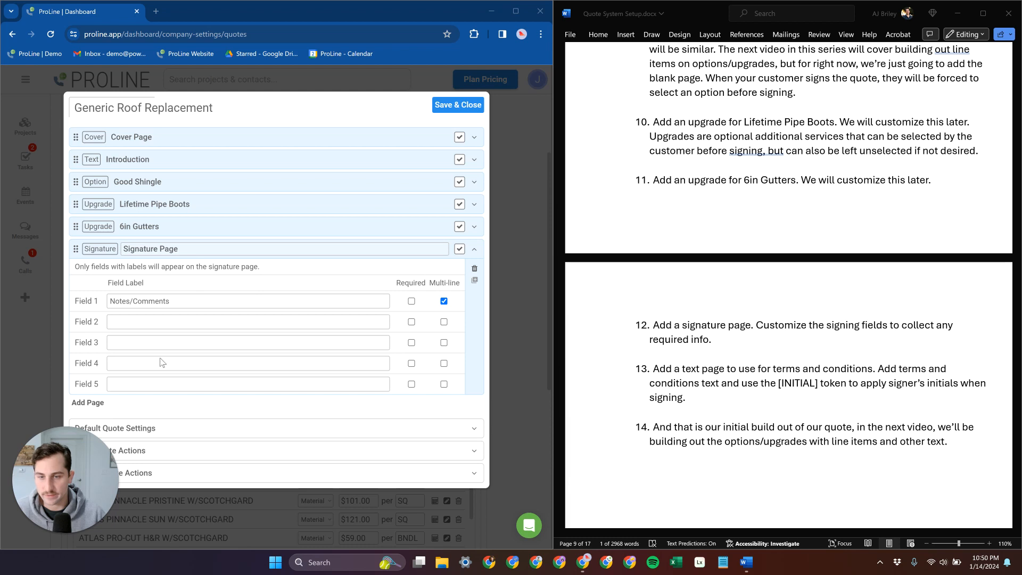
{"action": "left_click_drag", "start_coordinate": [181, 301], "coordinate": [105, 302]}
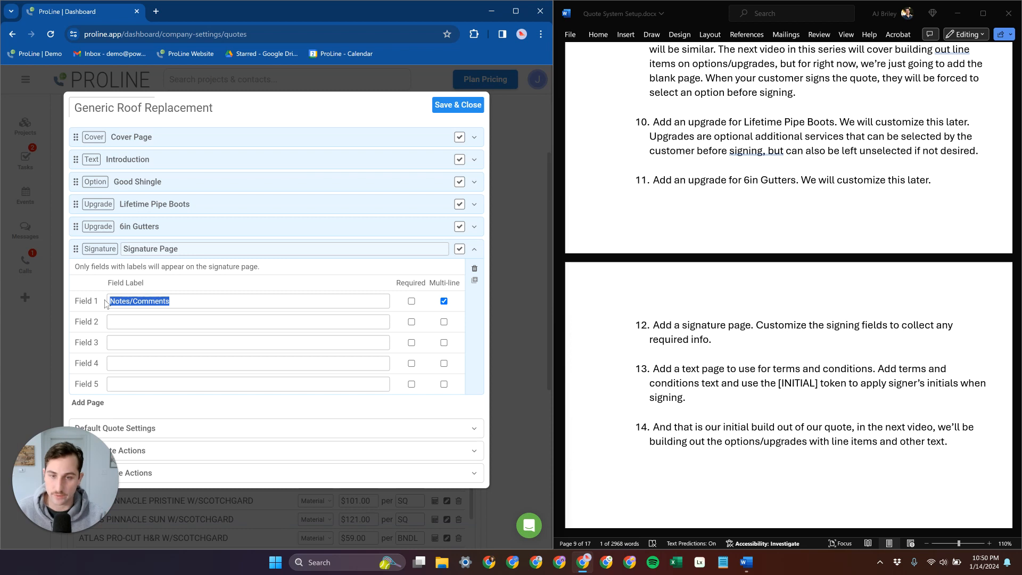
{"action": "left_click", "coordinate": [162, 323]}
{"action": "triple_click", "coordinate": [158, 301]}
{"action": "key", "text": "ctrl+c"}
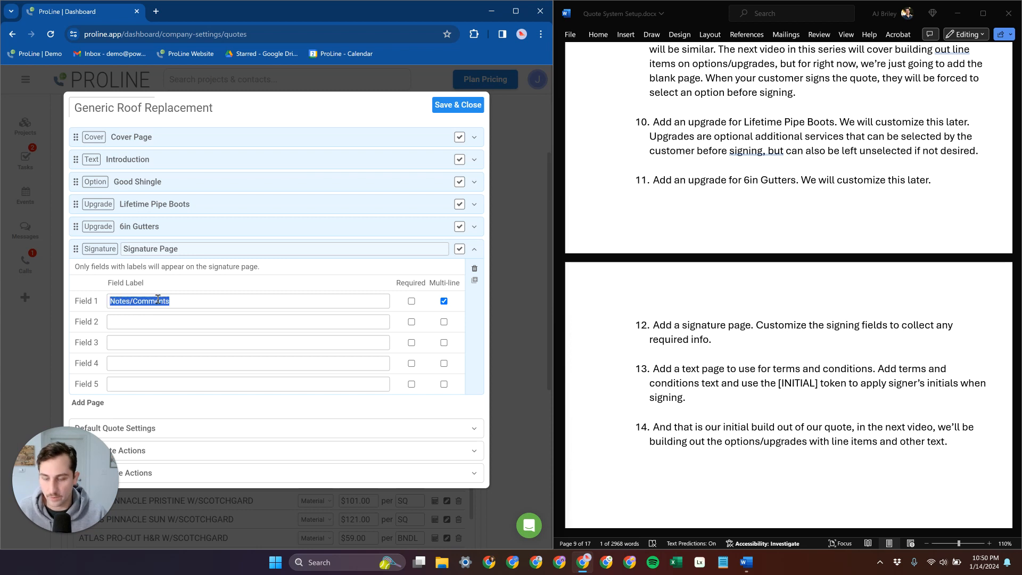
{"action": "key", "text": "BackSpace"}
{"action": "key", "text": "ctrl+v"}
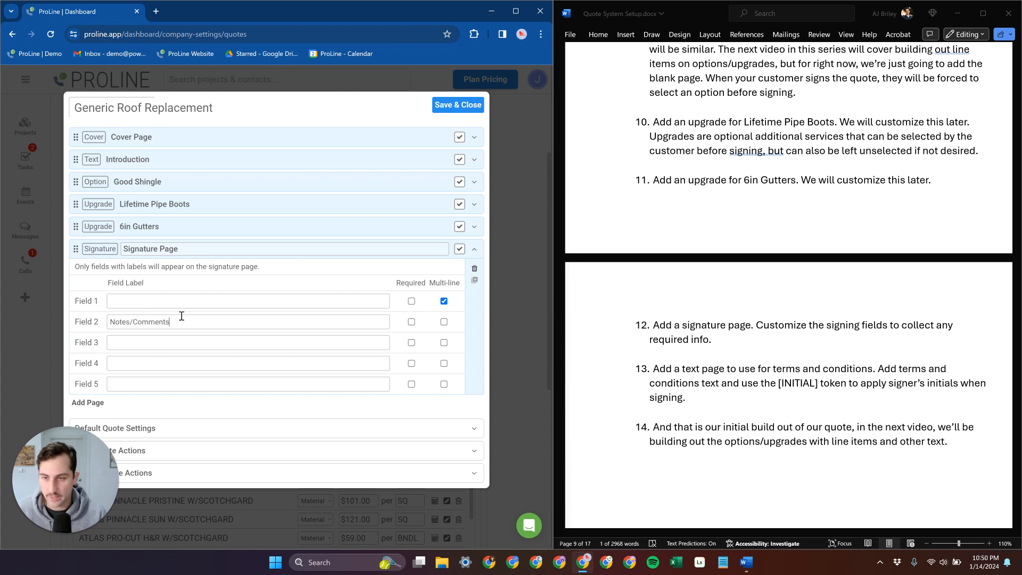
{"action": "left_click", "coordinate": [444, 321]}
{"action": "left_click", "coordinate": [443, 301]}
Label Field 1 of the signature page Color Selection and make it required
{"action": "left_click", "coordinate": [295, 299]}
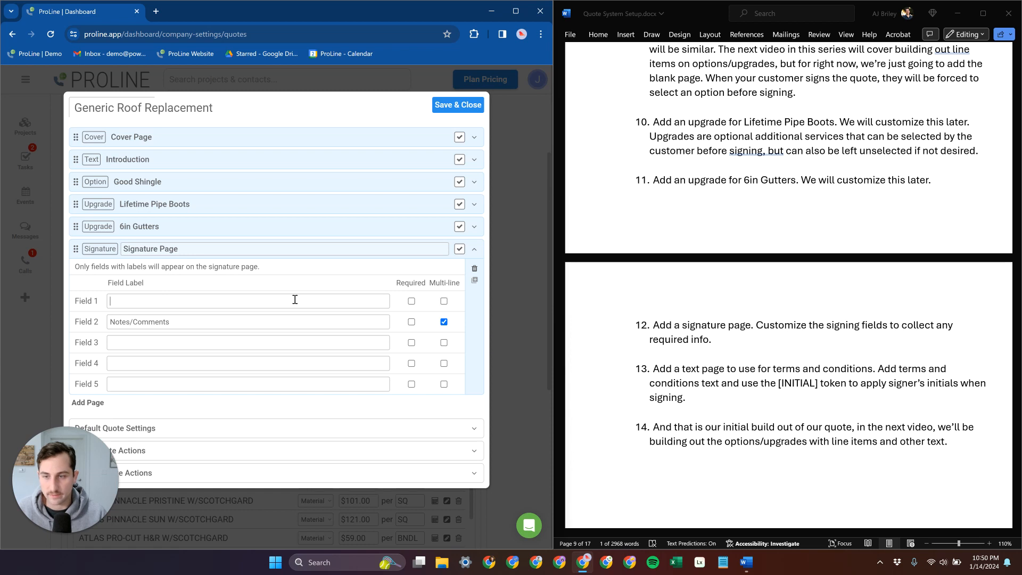
{"action": "type", "text": "Col"}
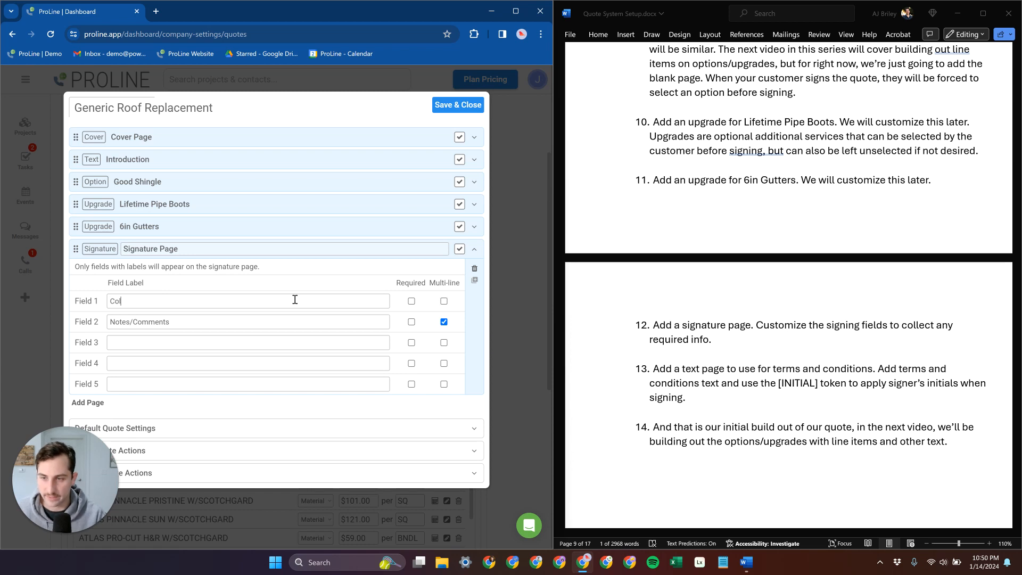
{"action": "type", "text": "or Selection"}
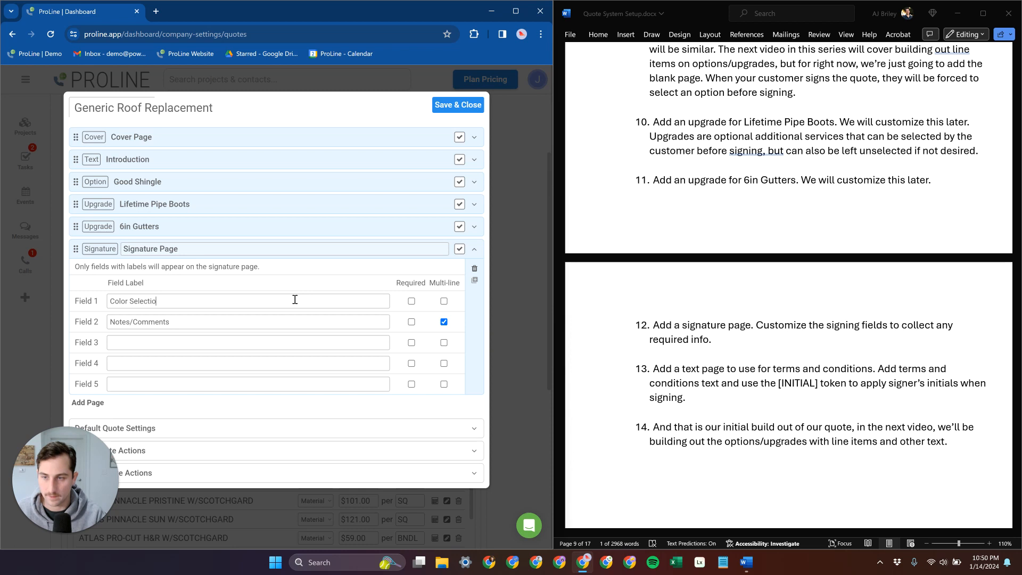
{"action": "left_click", "coordinate": [412, 302]}
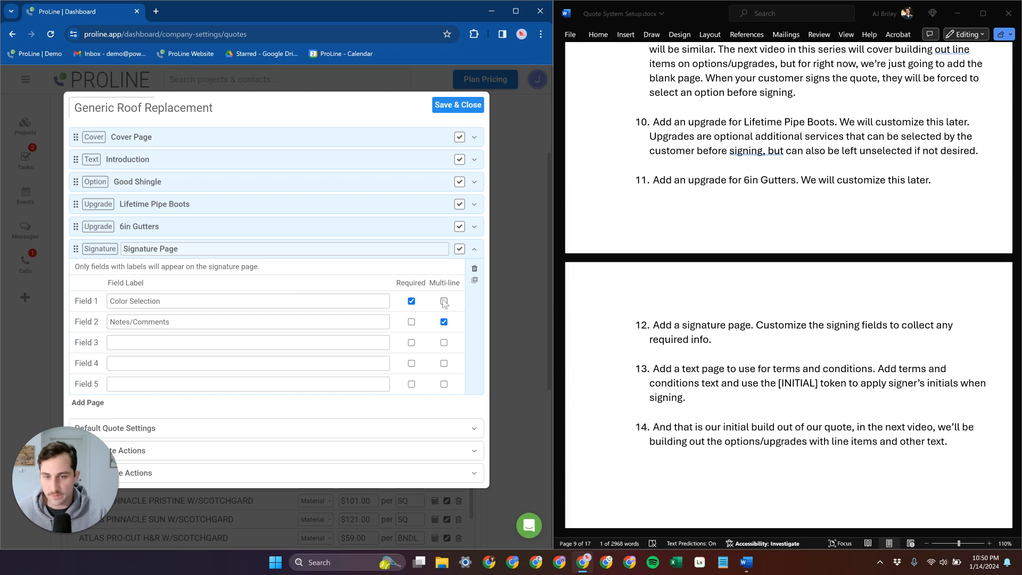
Toggle the required setting of the signature page's Color Selection field off and back on
{"action": "triple_click", "coordinate": [206, 302]}
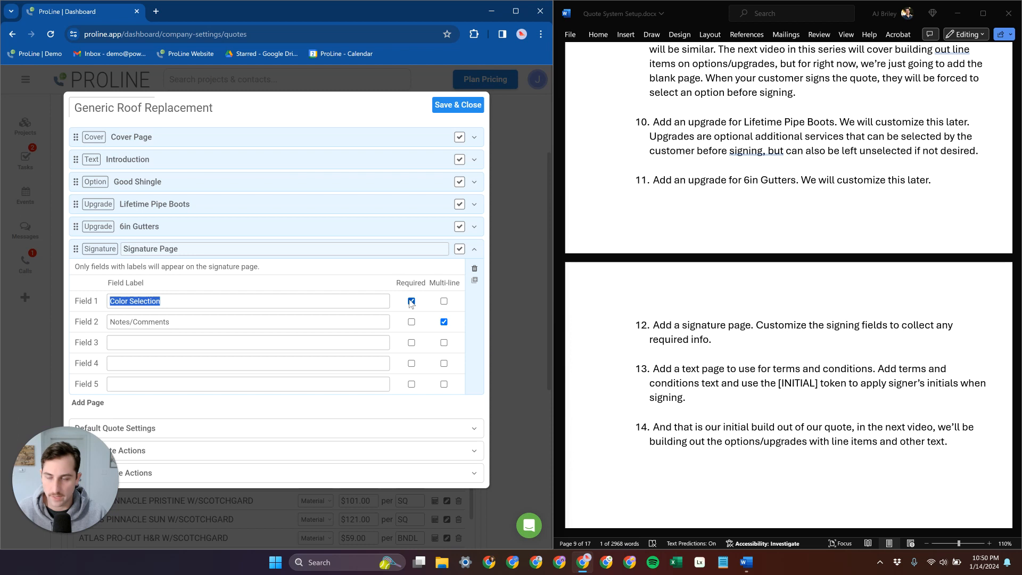
{"action": "left_click", "coordinate": [177, 341]}
{"action": "left_click", "coordinate": [411, 301]}
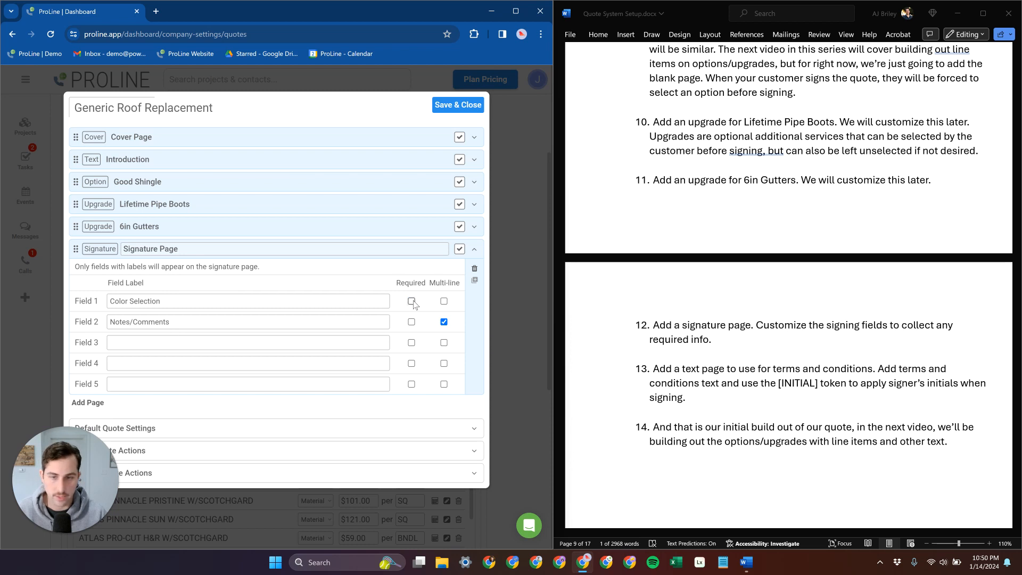
{"action": "left_click", "coordinate": [411, 302]}
{"action": "left_click", "coordinate": [411, 301]}
{"action": "left_click", "coordinate": [411, 301]}
{"action": "left_click", "coordinate": [182, 345]}
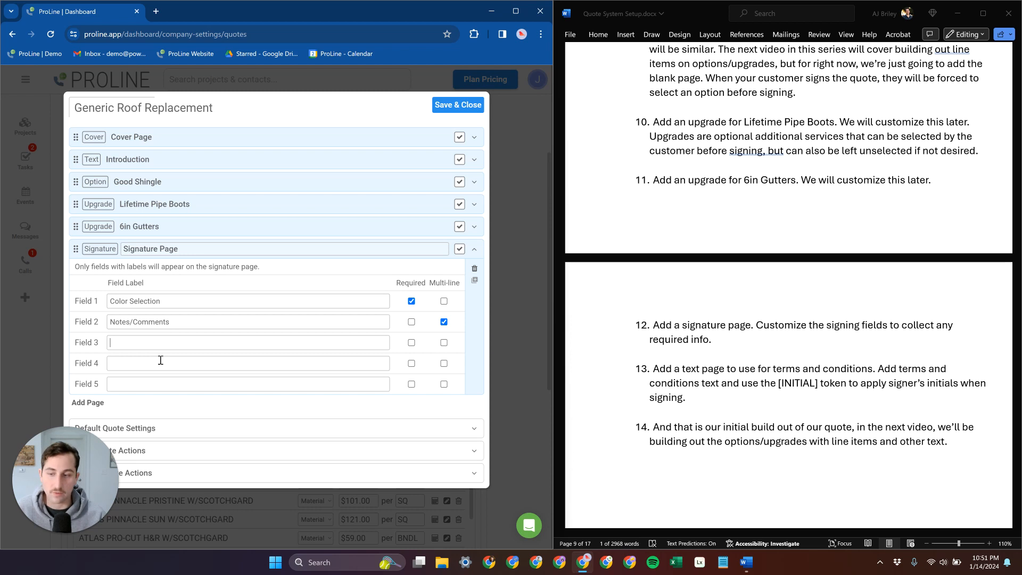
{"action": "left_click", "coordinate": [175, 344]}
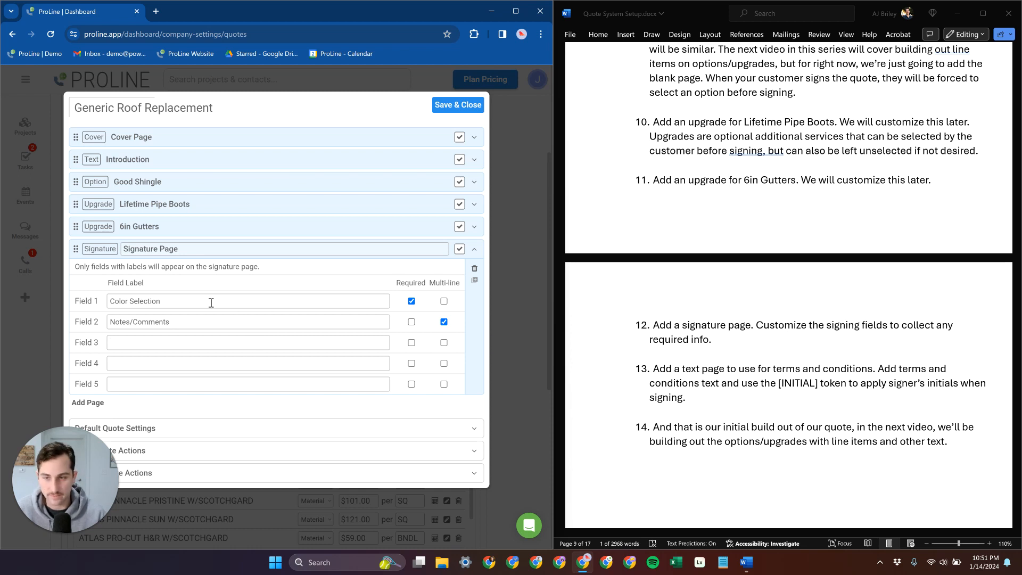
{"action": "left_click_drag", "start_coordinate": [169, 301], "coordinate": [109, 301]}
{"action": "left_click", "coordinate": [178, 322]}
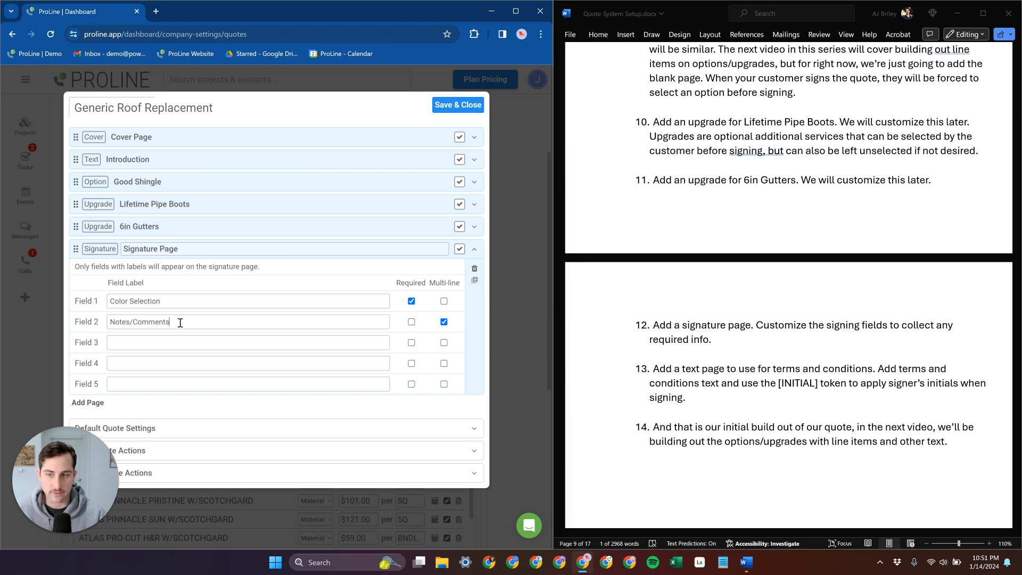
{"action": "left_click_drag", "start_coordinate": [169, 322], "coordinate": [109, 323]}
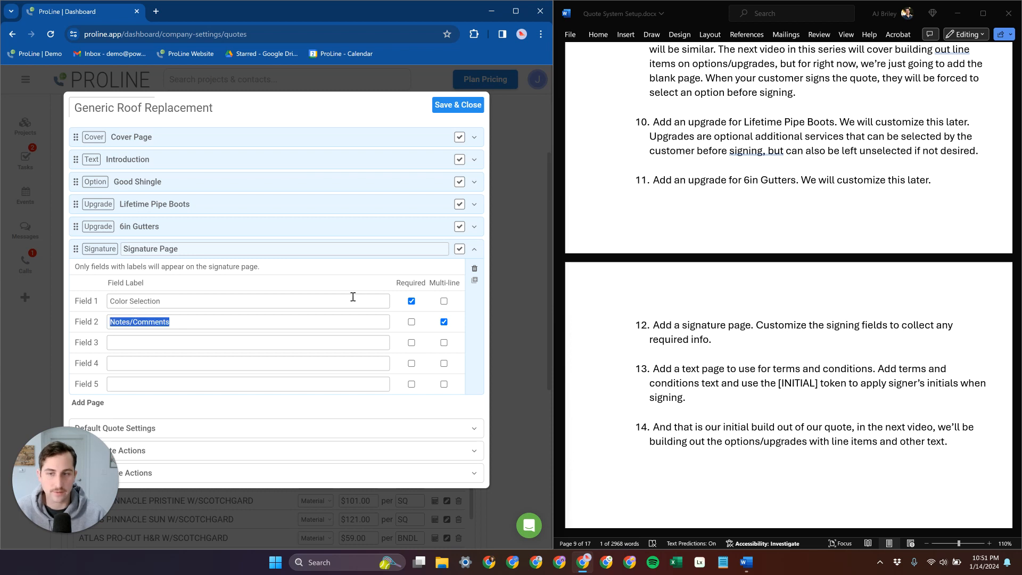
Collapse the signature page and add a Text page named Terms & Conditions to the quote template
{"action": "left_click", "coordinate": [474, 254]}
{"action": "left_click", "coordinate": [99, 267]}
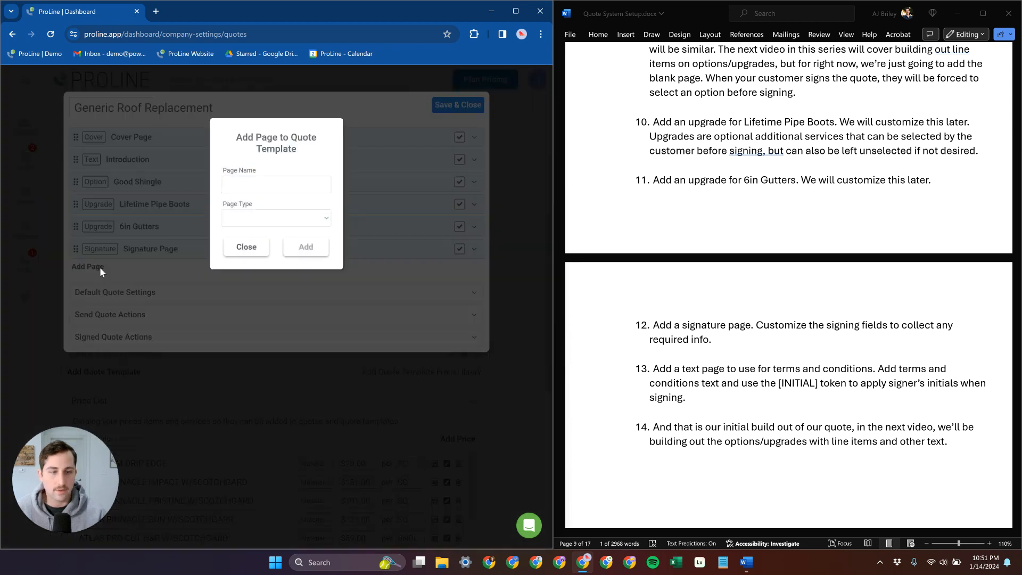
{"action": "left_click", "coordinate": [274, 219]}
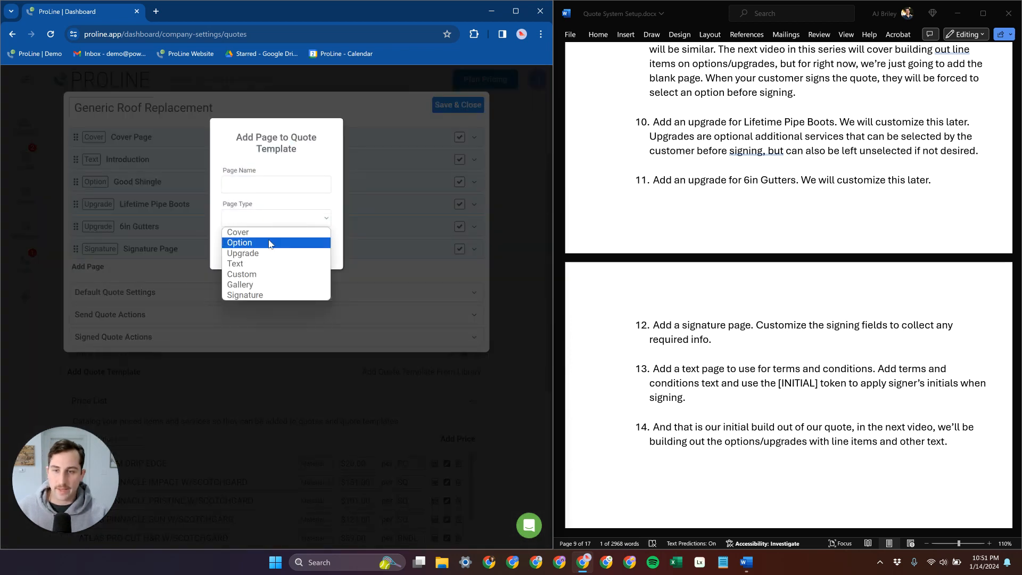
{"action": "left_click", "coordinate": [260, 266]}
{"action": "left_click", "coordinate": [264, 182]}
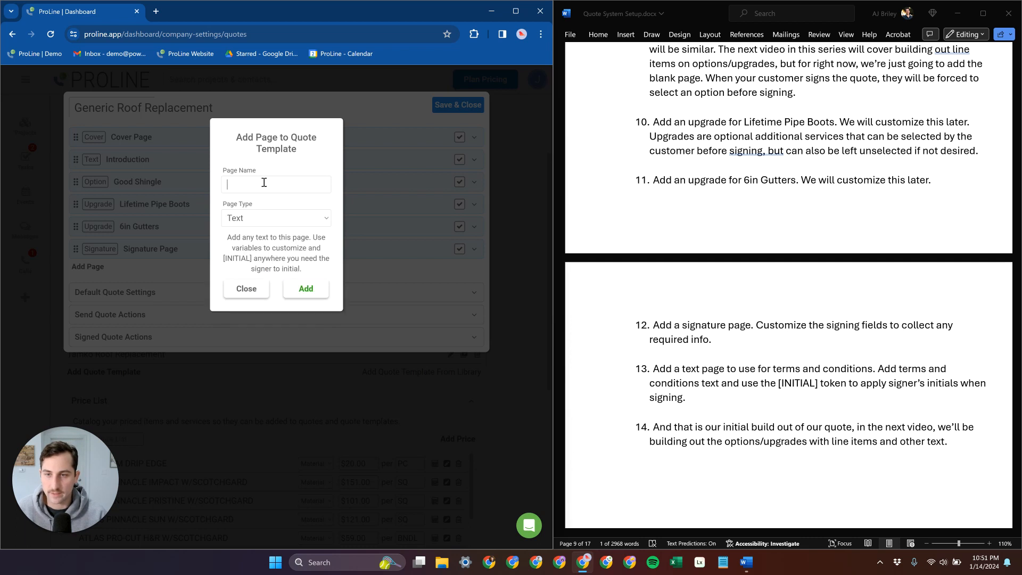
{"action": "type", "text": "Terms "}
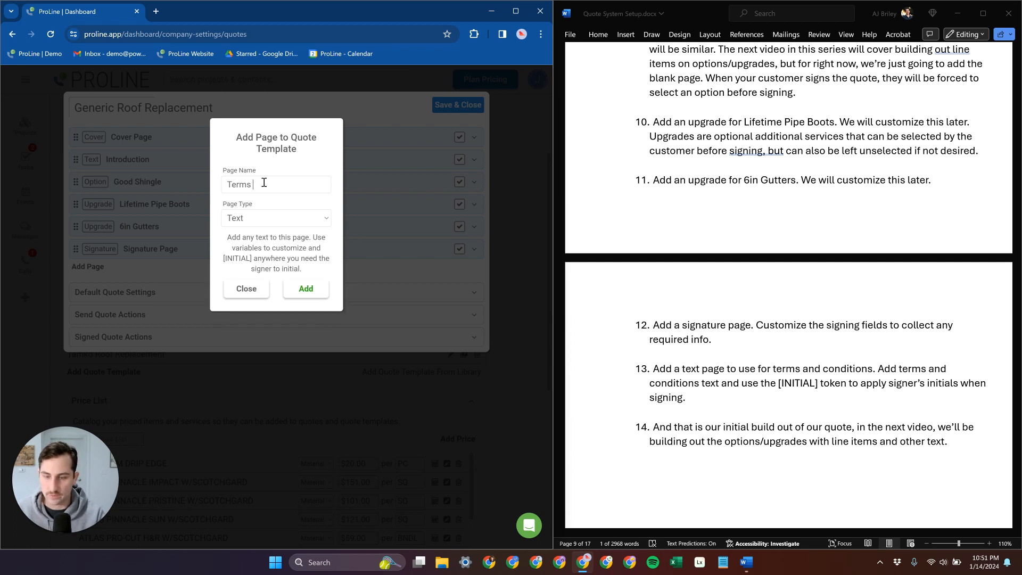
{"action": "type", "text": "& Conditons"}
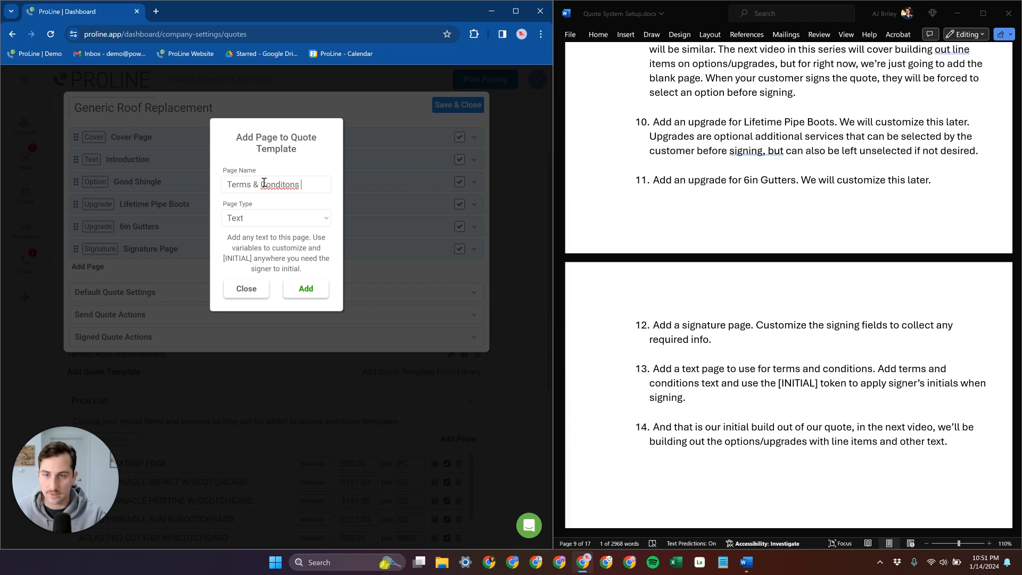
{"action": "key", "text": "BackSpace"}
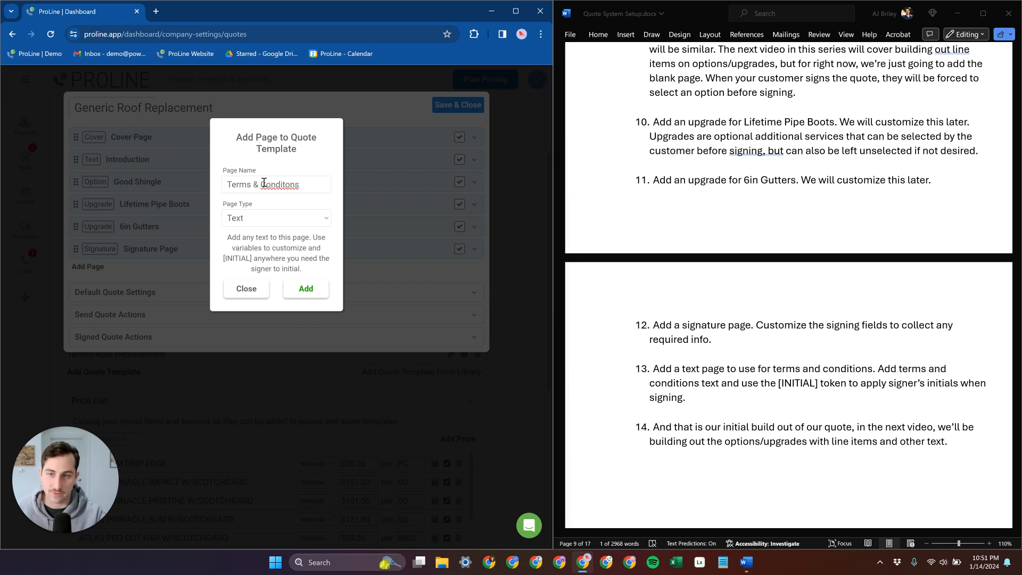
{"action": "right_click", "coordinate": [285, 184]}
{"action": "left_click", "coordinate": [313, 196]}
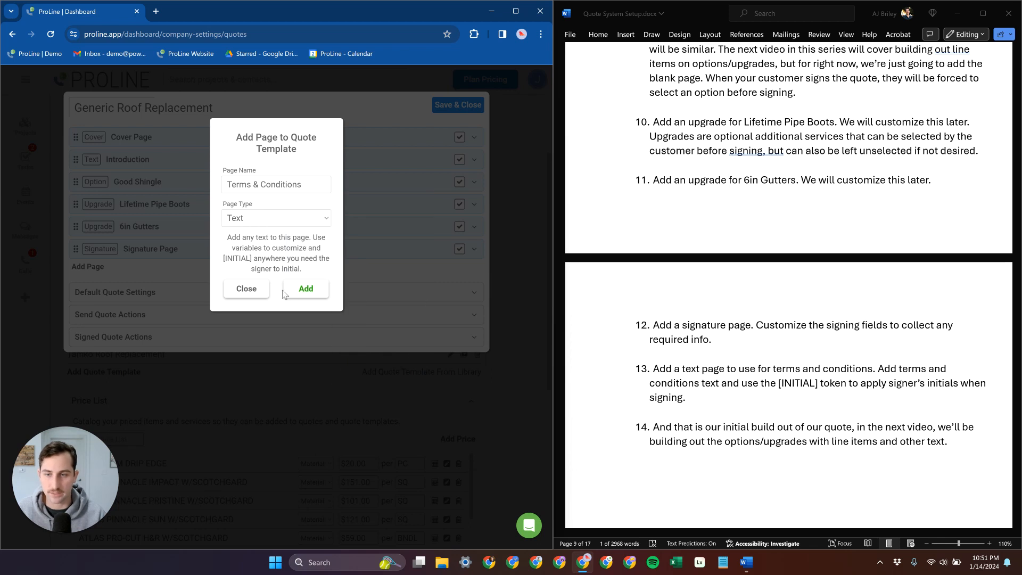
{"action": "left_click", "coordinate": [306, 289]}
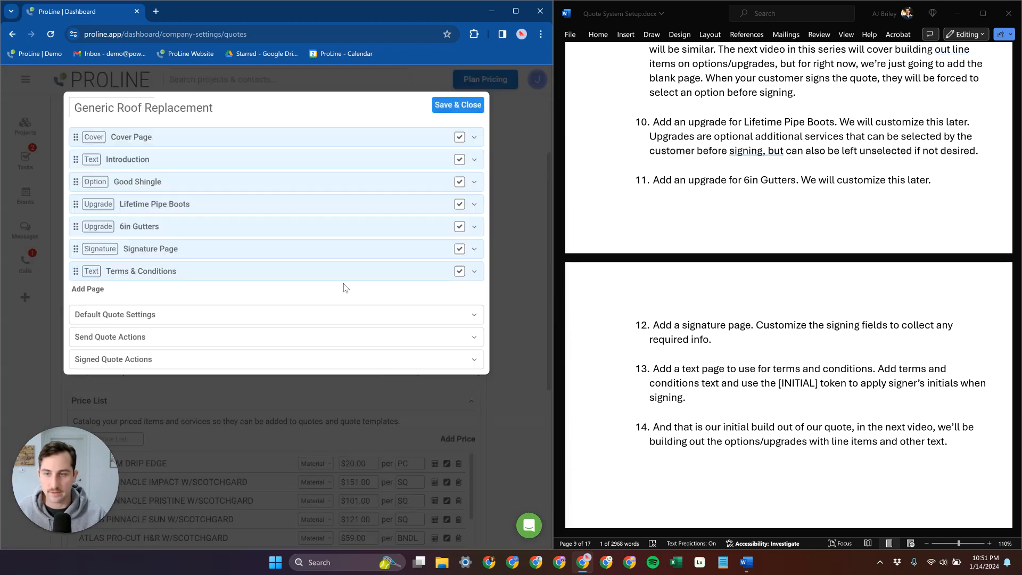
Save and close the Generic Roof Replacement template, and copy the full Terms & Conditions text from the Atlas Roof Replacement template
{"action": "left_click", "coordinate": [206, 272]}
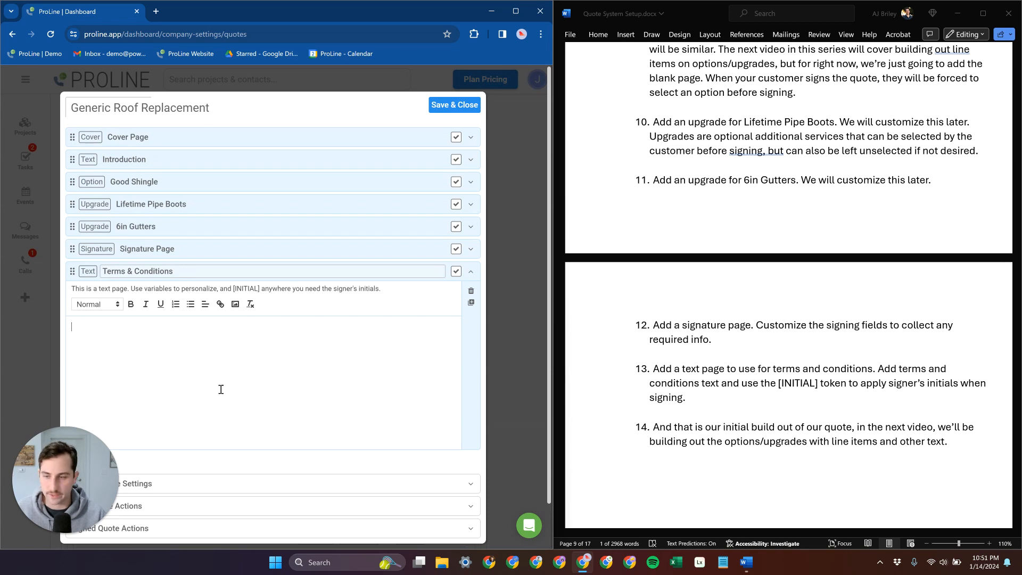
{"action": "left_click", "coordinate": [446, 112]}
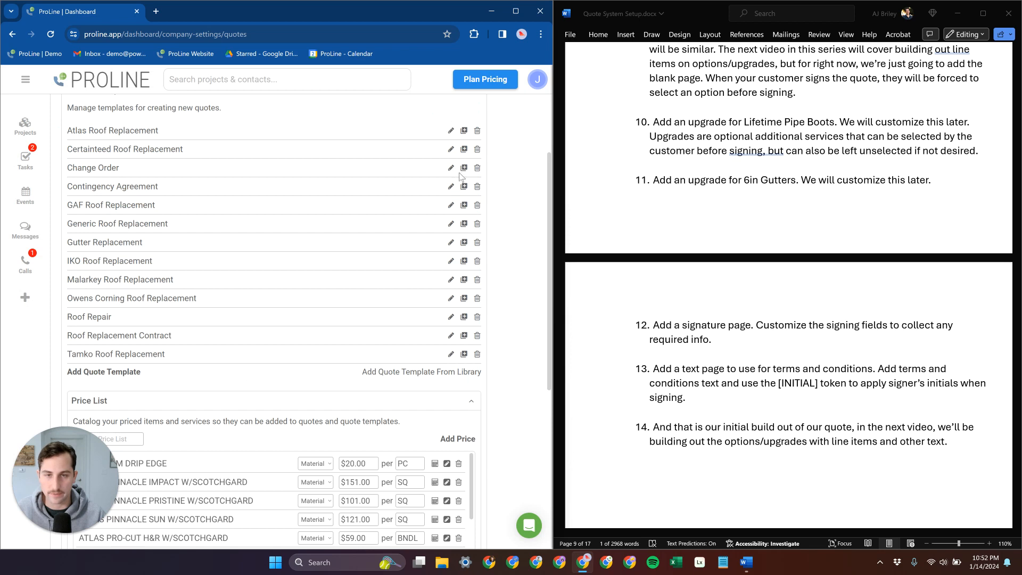
{"action": "left_click", "coordinate": [450, 132]}
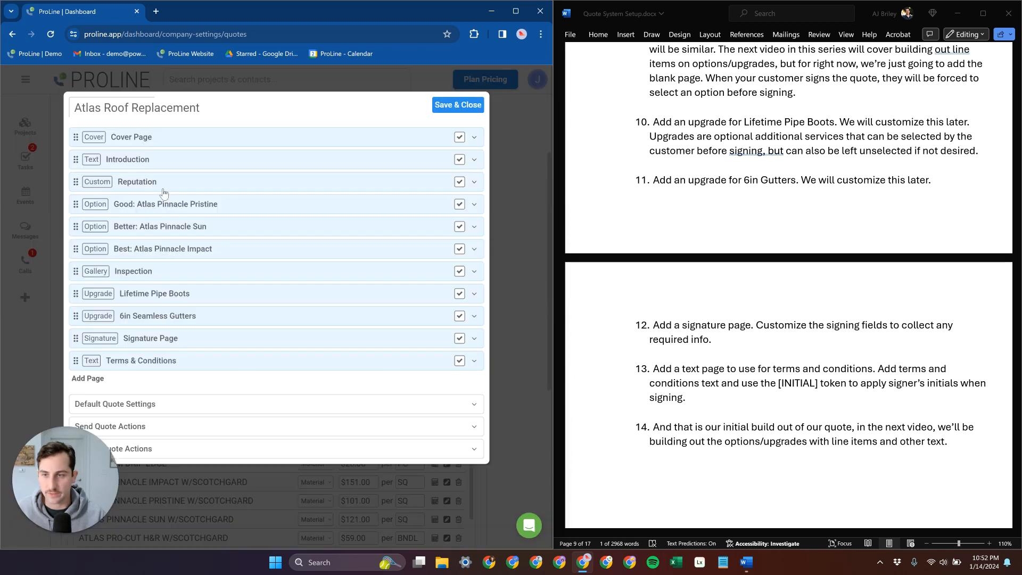
{"action": "left_click", "coordinate": [159, 362]}
{"action": "key", "text": "ctrl+a"}
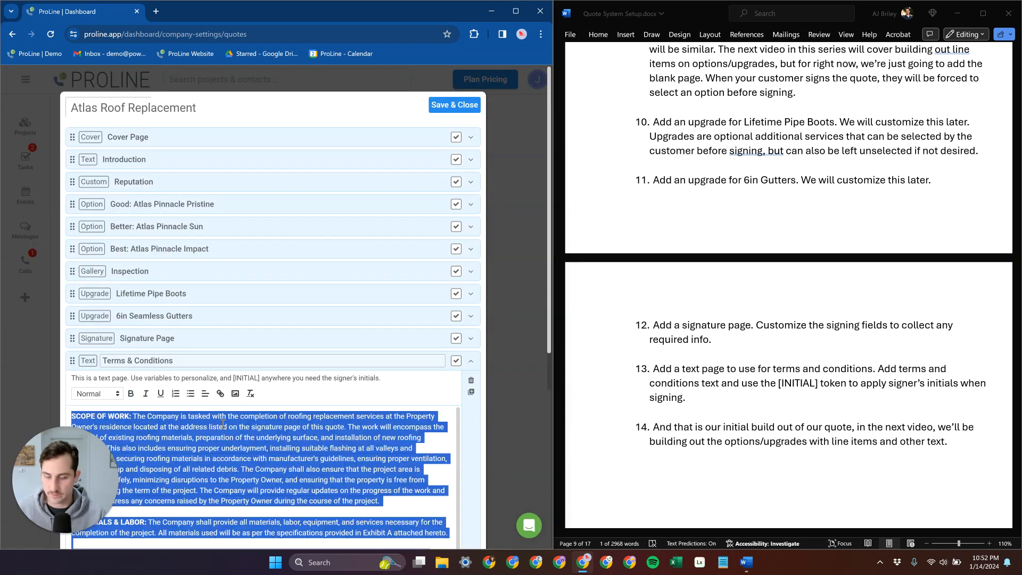
{"action": "left_click", "coordinate": [451, 107]}
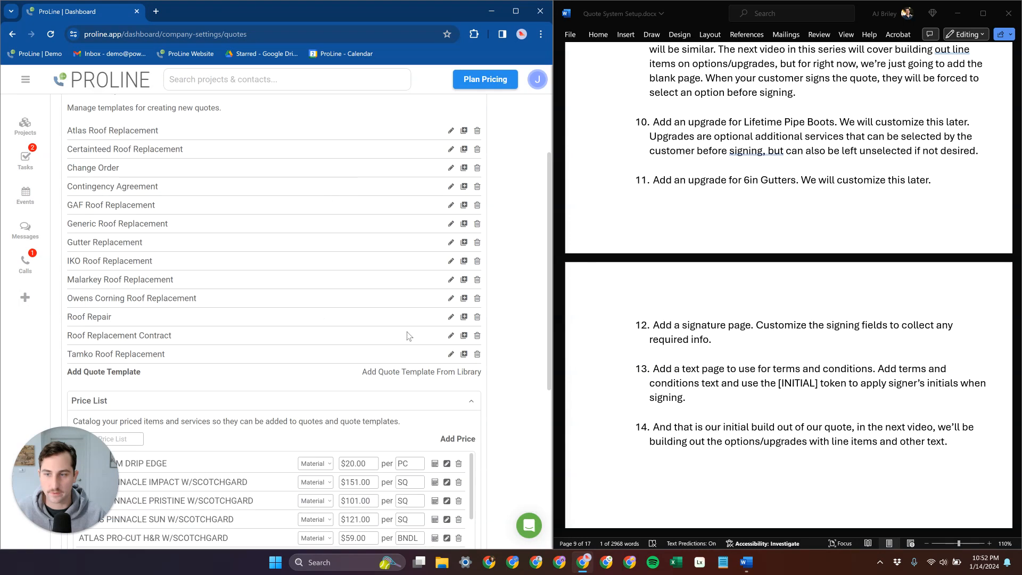
Reopen the Generic Roof Replacement template and paste the copied terms into its empty Terms & Conditions page
{"action": "left_click", "coordinate": [450, 224]}
{"action": "left_click", "coordinate": [162, 278]}
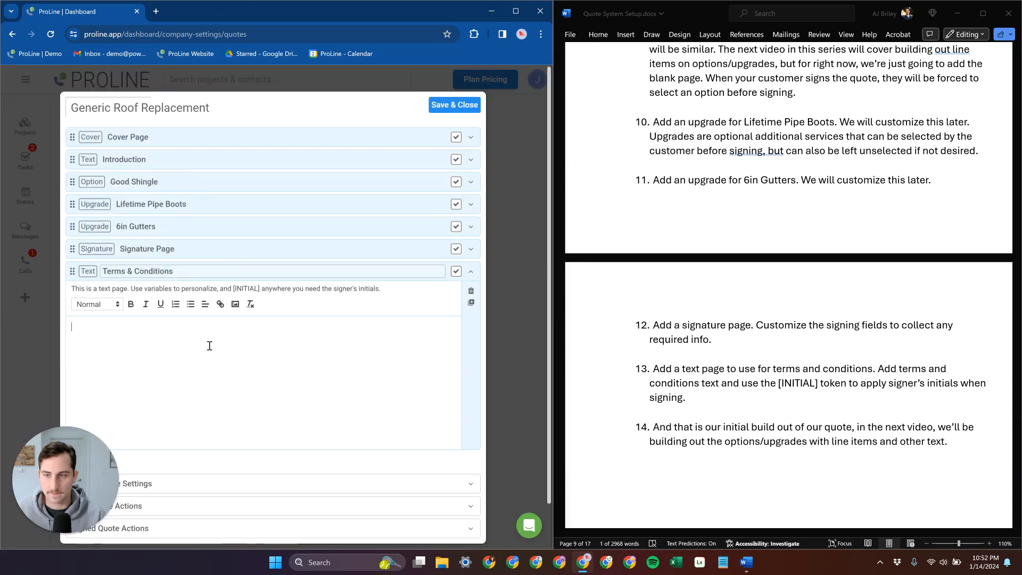
{"action": "scroll", "coordinate": [302, 367], "scroll_direction": "down", "scroll_amount": 1}
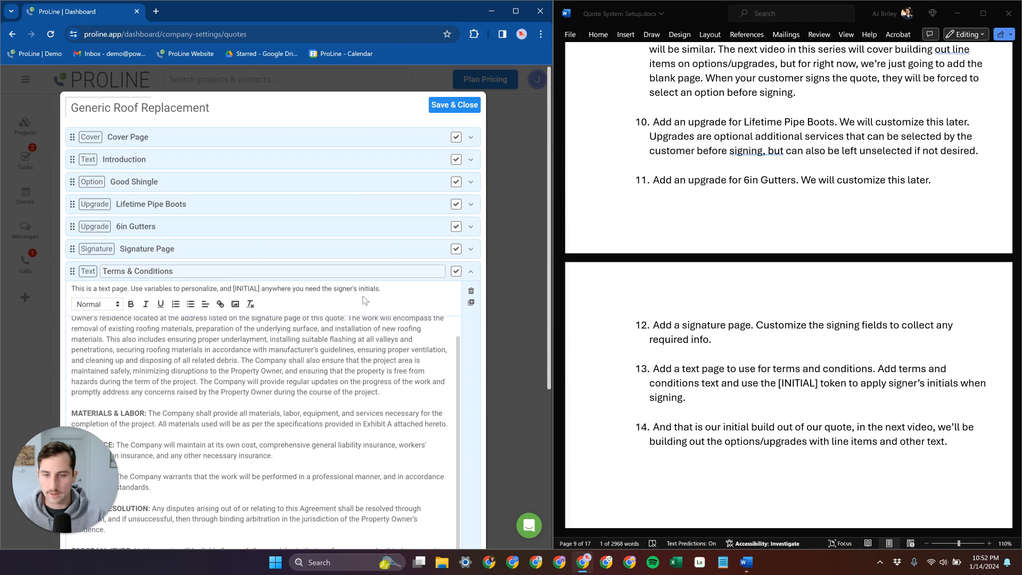
Examine the [INITIAL] token at the end of the pasted Terms & Conditions text
{"action": "scroll", "coordinate": [316, 356], "scroll_direction": "down", "scroll_amount": 4}
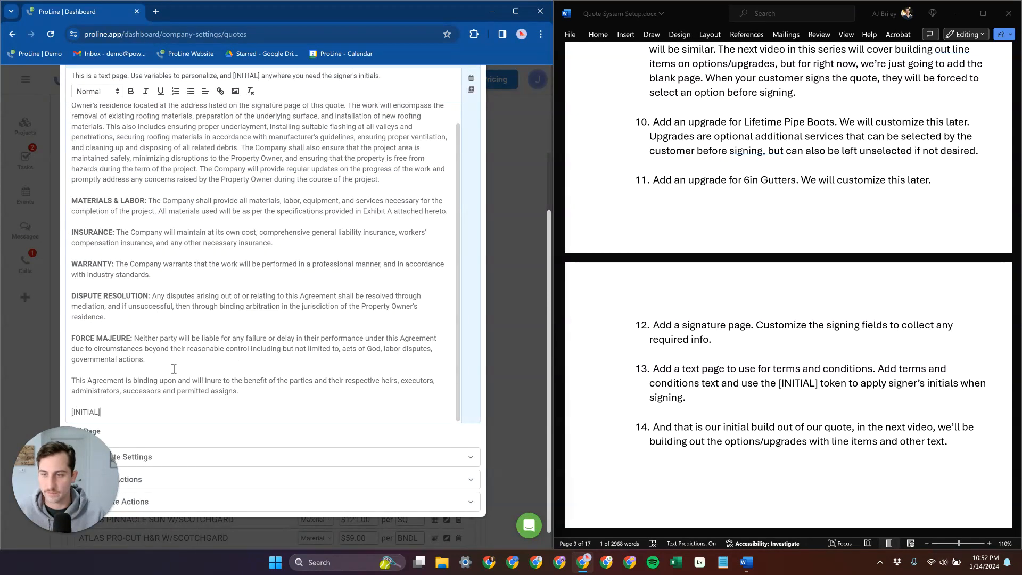
{"action": "left_click", "coordinate": [108, 413]}
{"action": "left_click_drag", "start_coordinate": [123, 413], "coordinate": [60, 409]}
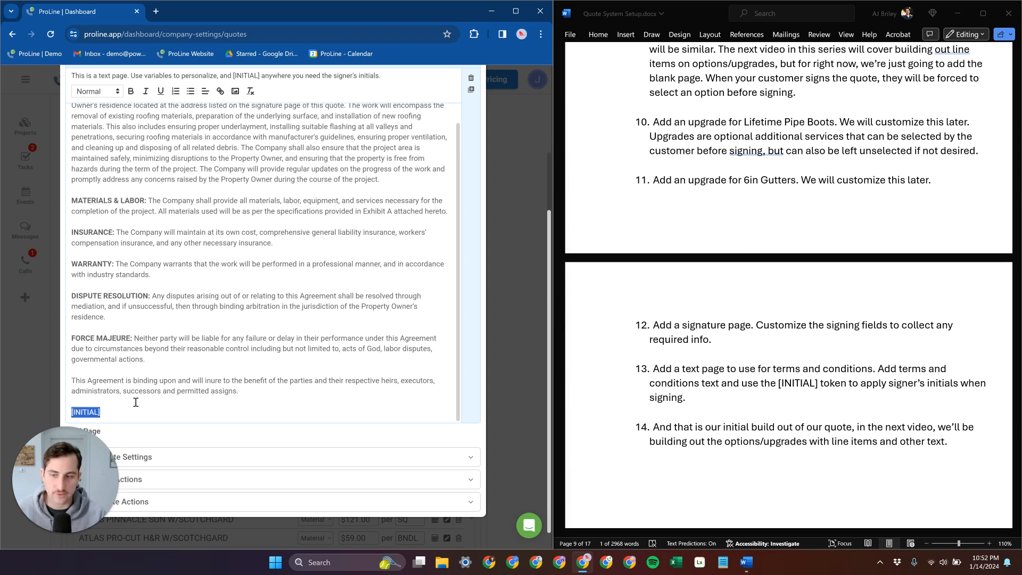
{"action": "left_click", "coordinate": [86, 412]}
{"action": "left_click_drag", "start_coordinate": [87, 412], "coordinate": [68, 412]}
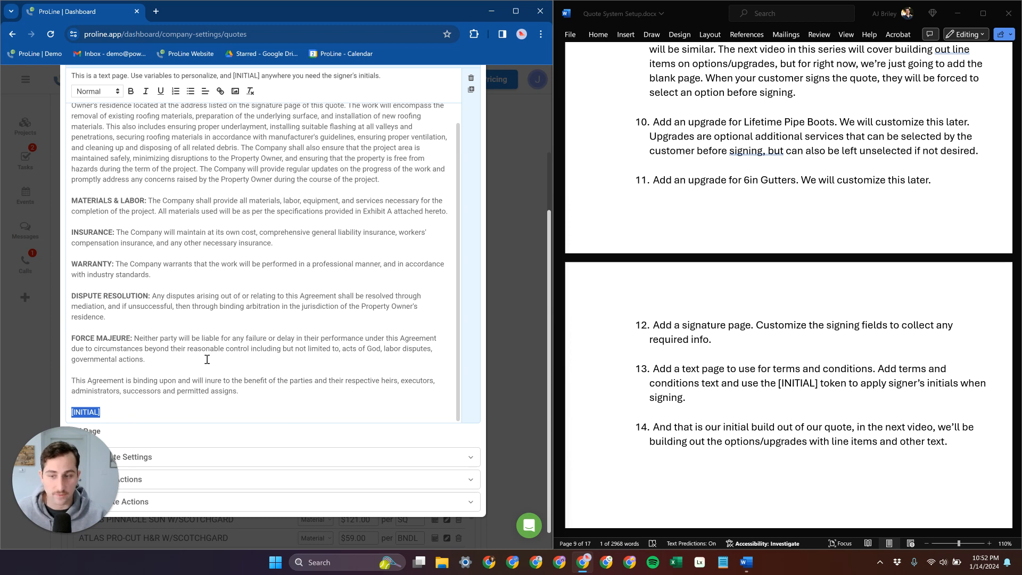
{"action": "scroll", "coordinate": [211, 380], "scroll_direction": "up", "scroll_amount": 1}
{"action": "scroll", "coordinate": [312, 335], "scroll_direction": "up", "scroll_amount": 4}
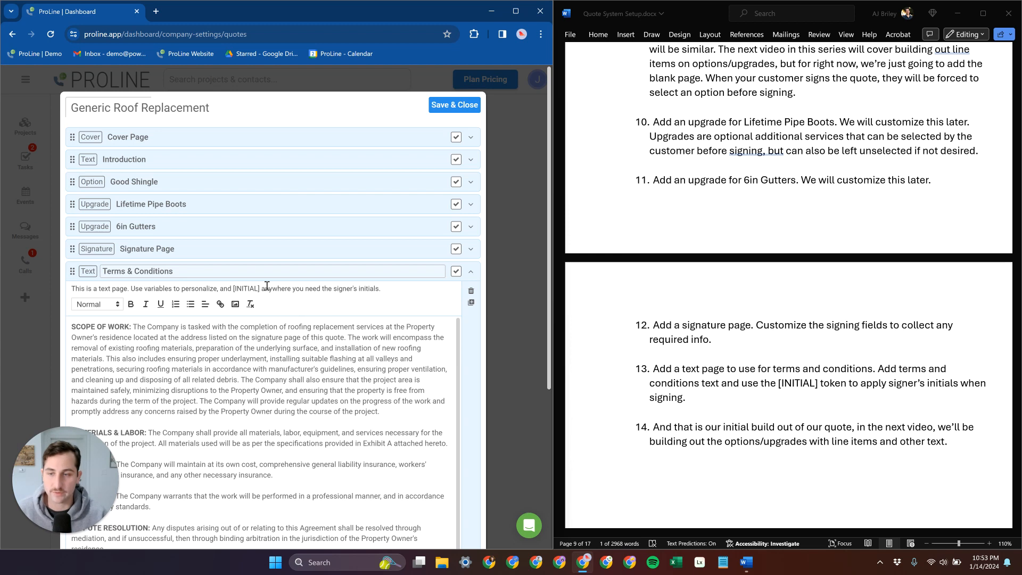
Add a Custom page named Our Company to the quote template and place it directly after the Introduction page
{"action": "left_click", "coordinate": [471, 273]}
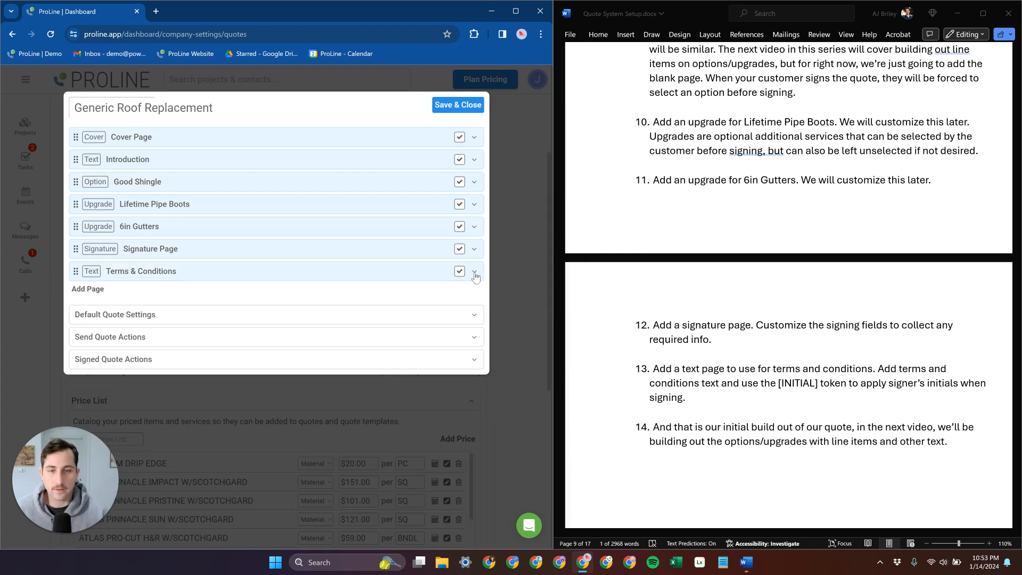
{"action": "left_click", "coordinate": [99, 289]}
{"action": "left_click", "coordinate": [276, 218]}
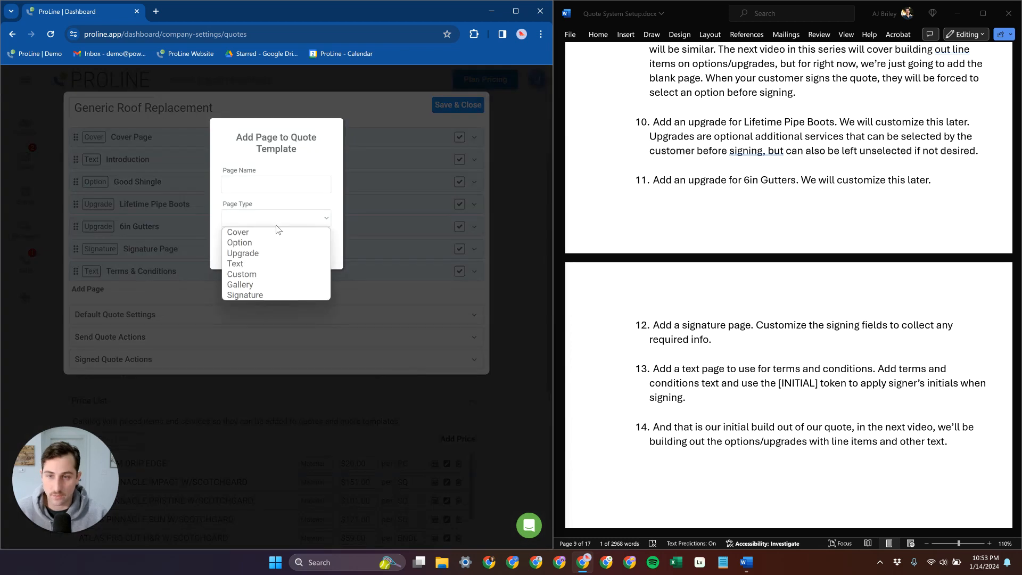
{"action": "left_click", "coordinate": [269, 275]}
{"action": "left_click", "coordinate": [277, 186]}
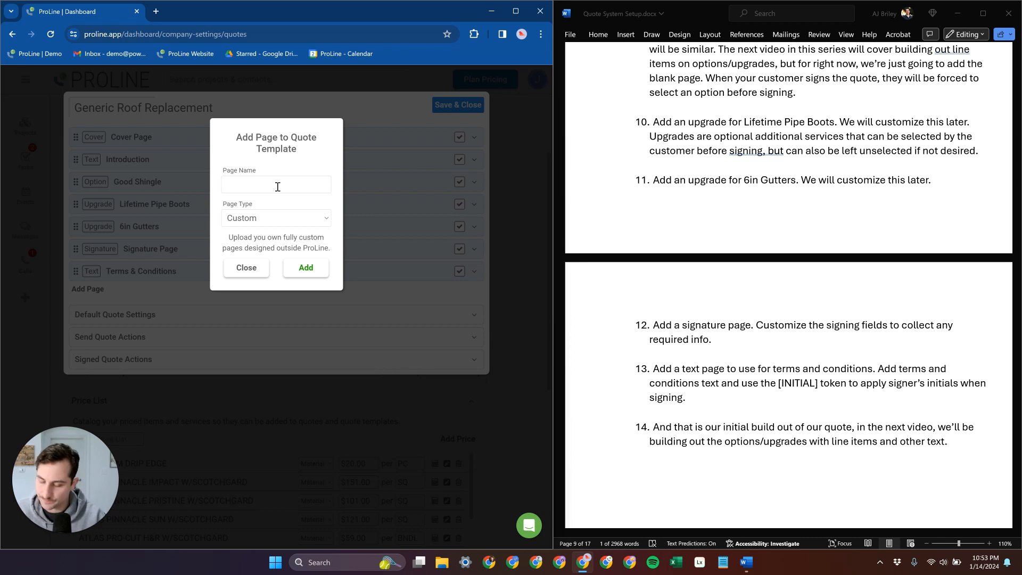
{"action": "type", "text": "Our Company"}
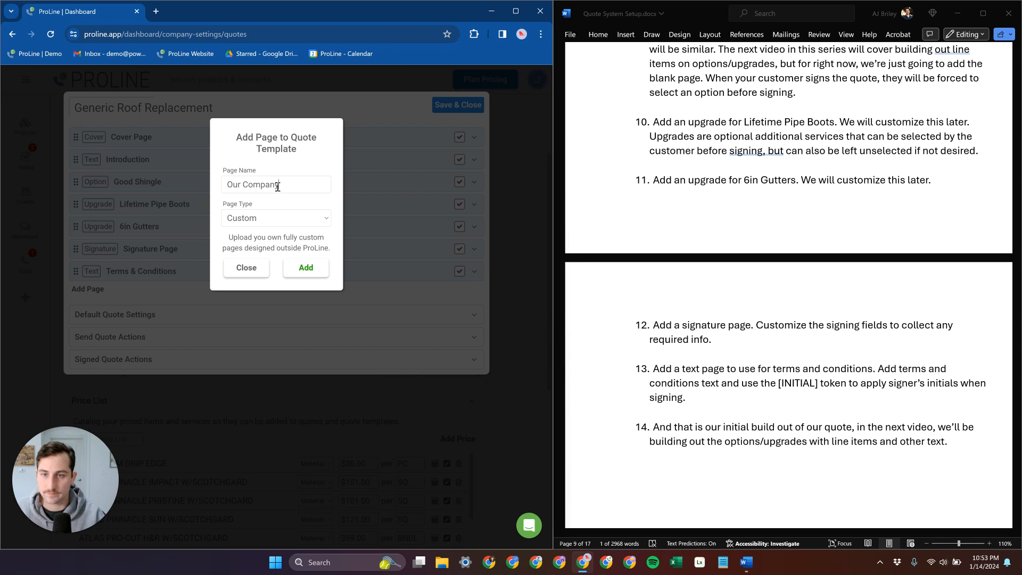
{"action": "left_click", "coordinate": [300, 272]}
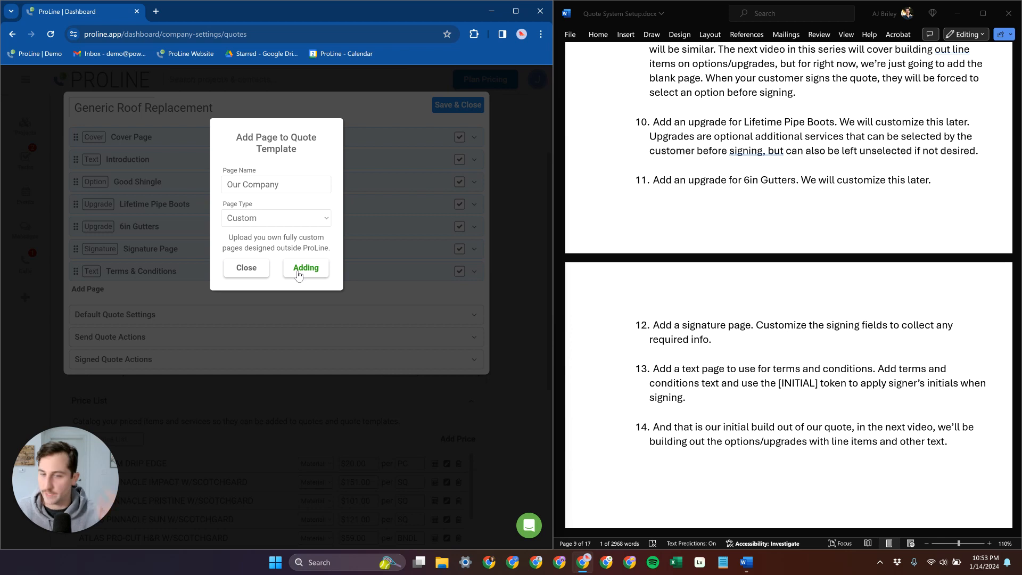
{"action": "left_click_drag", "start_coordinate": [76, 293], "coordinate": [74, 181]}
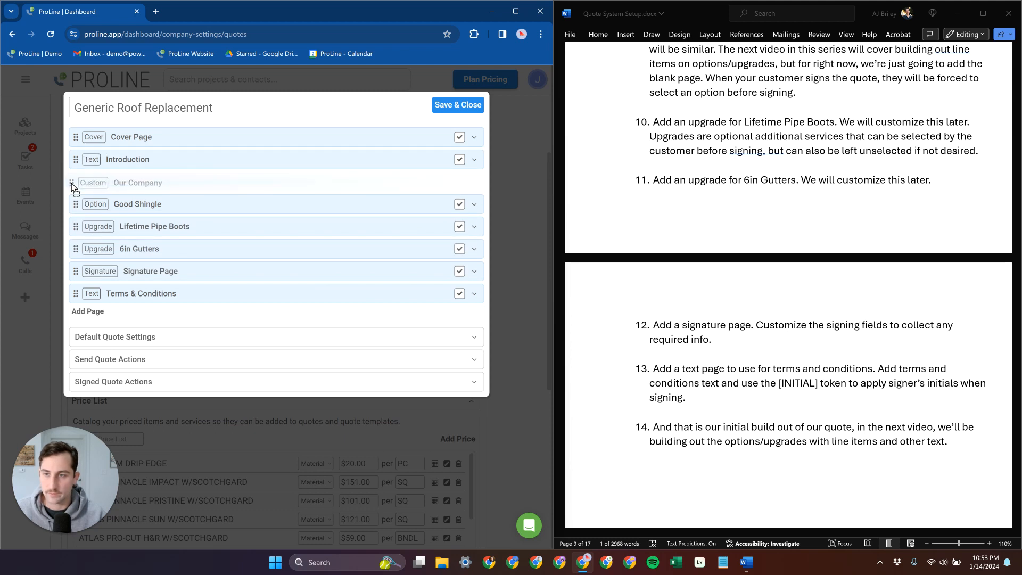
Upload the Power Roofing page design headed "A Local Reputation You Can Count On" to the Our Company page
{"action": "left_click", "coordinate": [148, 187]}
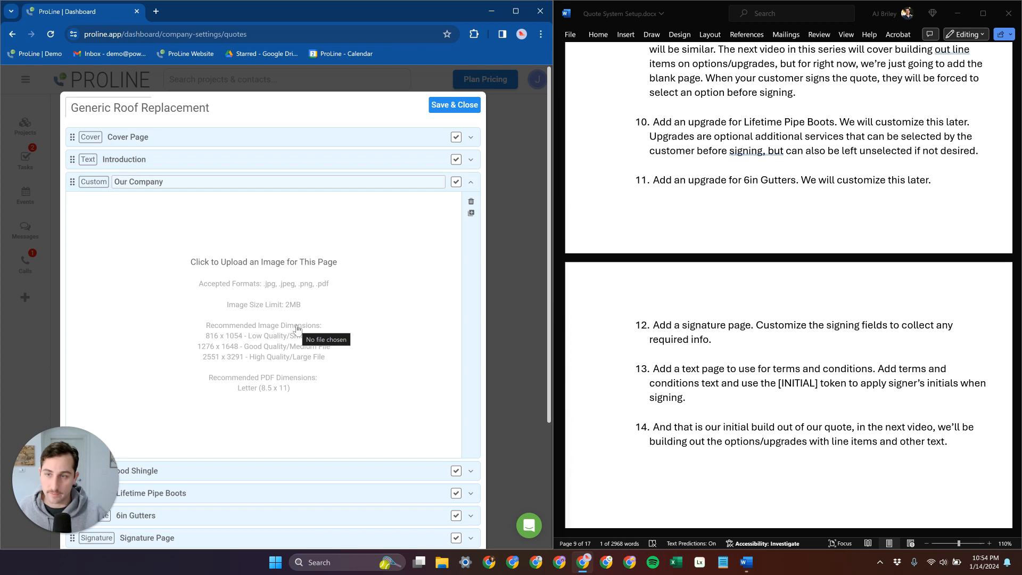
{"action": "left_click", "coordinate": [471, 182]}
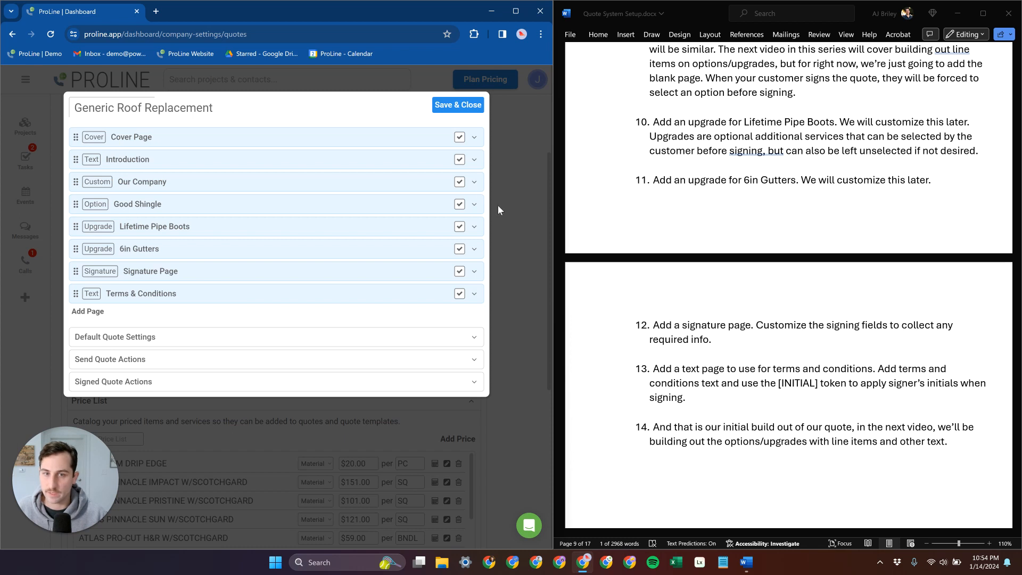
{"action": "left_click", "coordinate": [473, 183]}
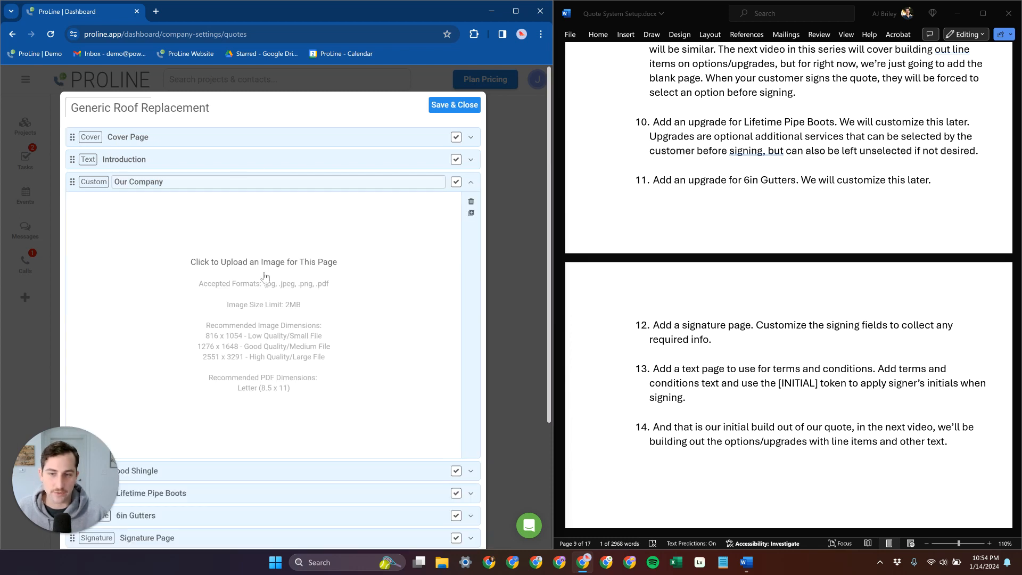
{"action": "left_click", "coordinate": [318, 296]}
{"action": "left_click", "coordinate": [223, 110]}
{"action": "left_click", "coordinate": [522, 306]}
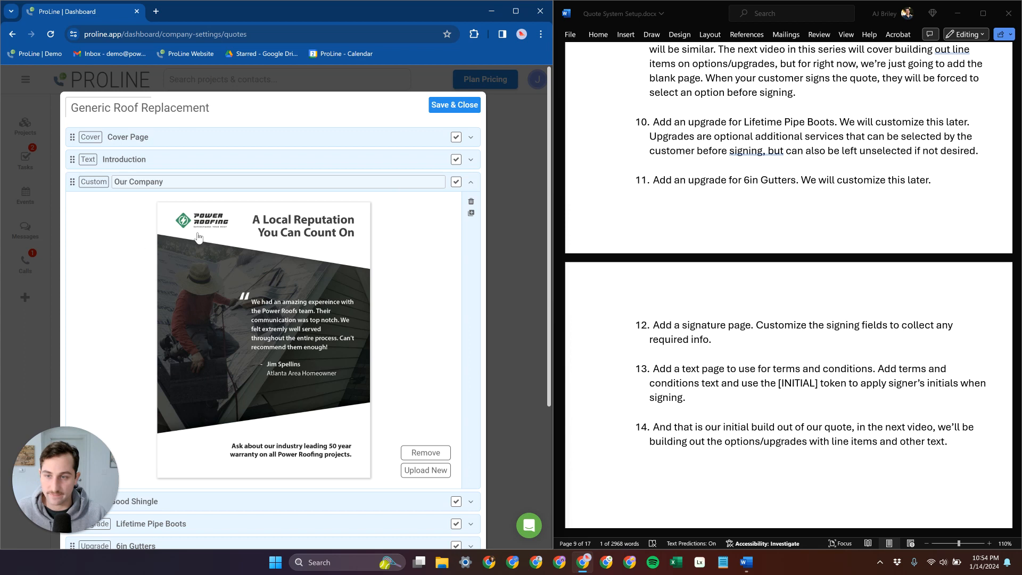
Add a Gallery page named Inspection Report to the quote template and place it directly after the Our Company page
{"action": "left_click", "coordinate": [471, 182]}
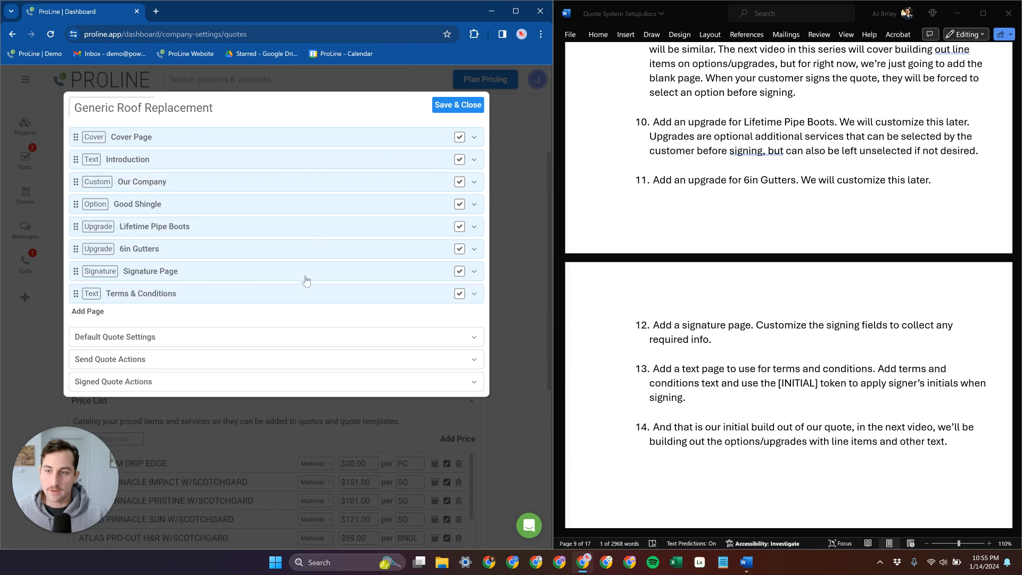
{"action": "left_click", "coordinate": [85, 311]}
{"action": "left_click", "coordinate": [276, 218]}
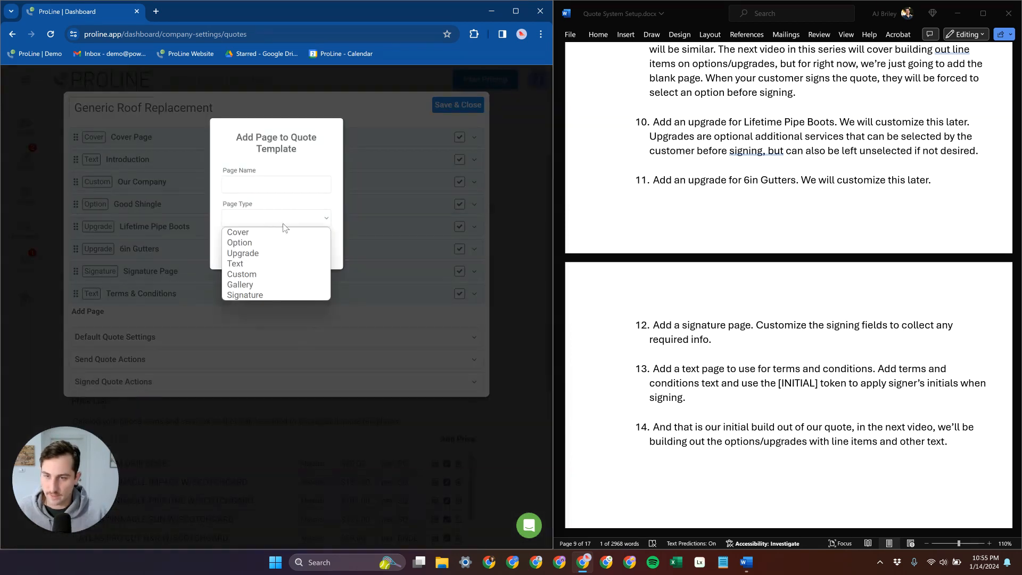
{"action": "left_click", "coordinate": [271, 288]}
{"action": "left_click", "coordinate": [270, 186]}
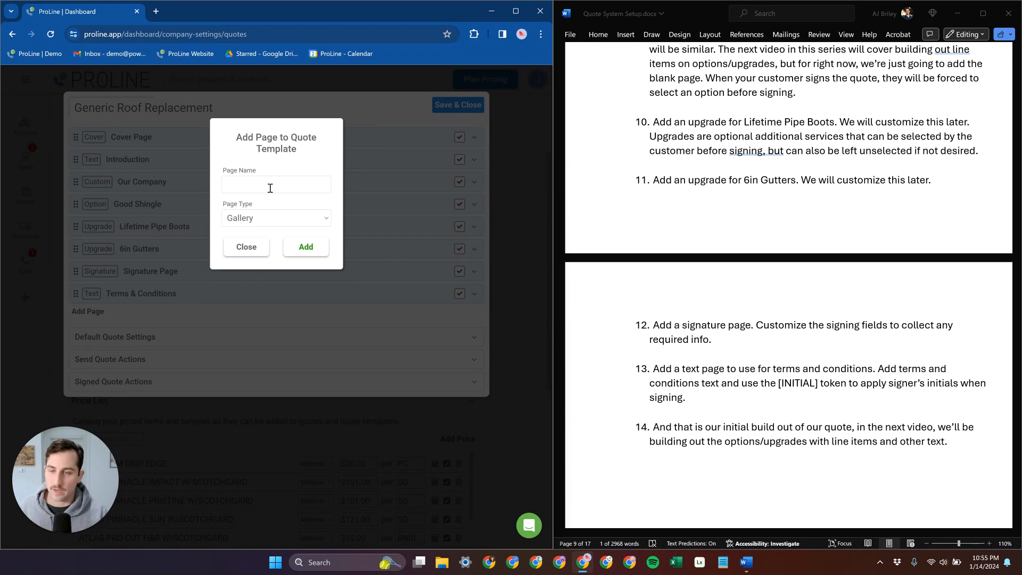
{"action": "type", "text": "Inspecti"}
{"action": "type", "text": "on"}
{"action": "type", "text": " Images"}
{"action": "key", "text": "BackSpace"}
{"action": "key", "text": "BackSpace"}
{"action": "key", "text": "BackSpace"}
{"action": "key", "text": "BackSpace"}
{"action": "key", "text": "BackSpace"}
{"action": "key", "text": "BackSpace"}
{"action": "type", "text": "Photos"}
{"action": "key", "text": "BackSpace"}
{"action": "key", "text": "BackSpace"}
{"action": "key", "text": "BackSpace"}
{"action": "key", "text": "BackSpace"}
{"action": "key", "text": "BackSpace"}
{"action": "type", "text": "eport"}
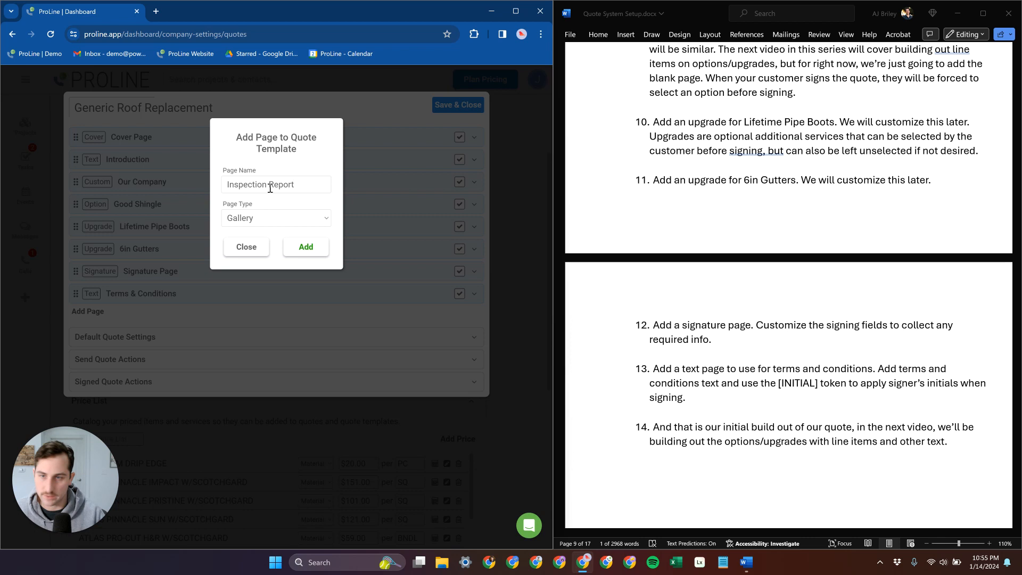
{"action": "left_click", "coordinate": [318, 250]}
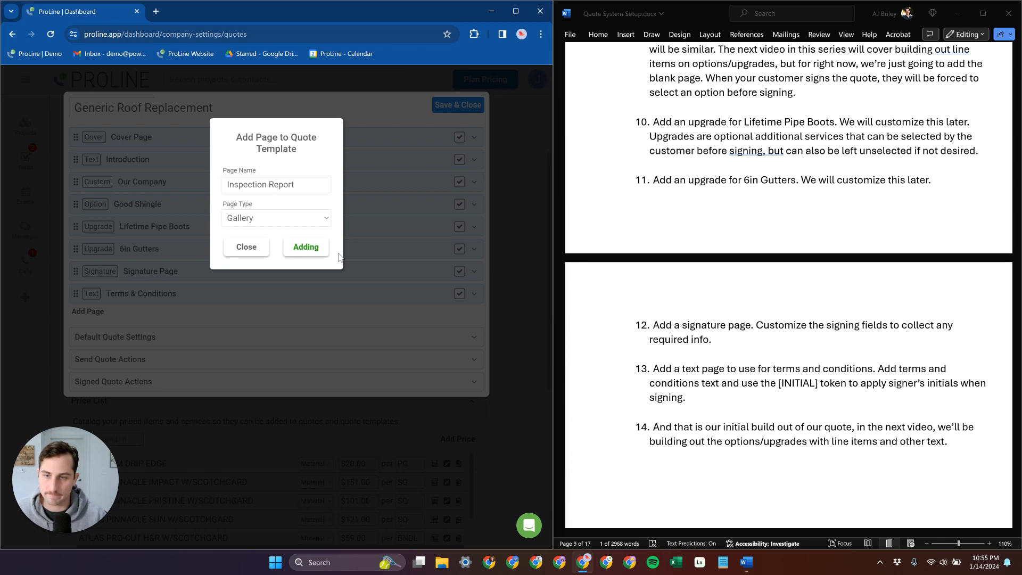
{"action": "left_click_drag", "start_coordinate": [75, 316], "coordinate": [75, 207]}
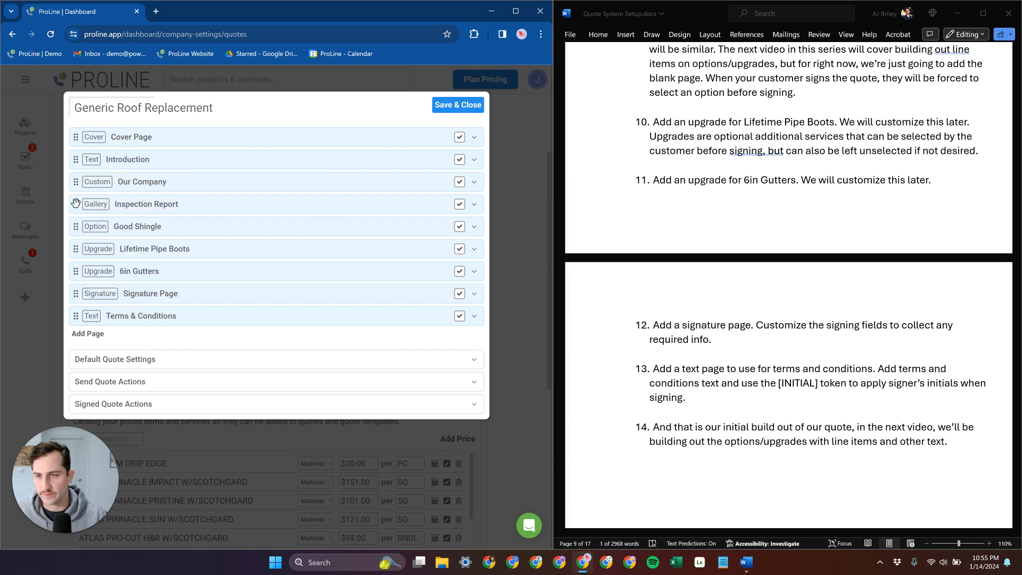
Open the Inspection Report page and review its images-per-page choices and image upload dialog
{"action": "left_click", "coordinate": [474, 204]}
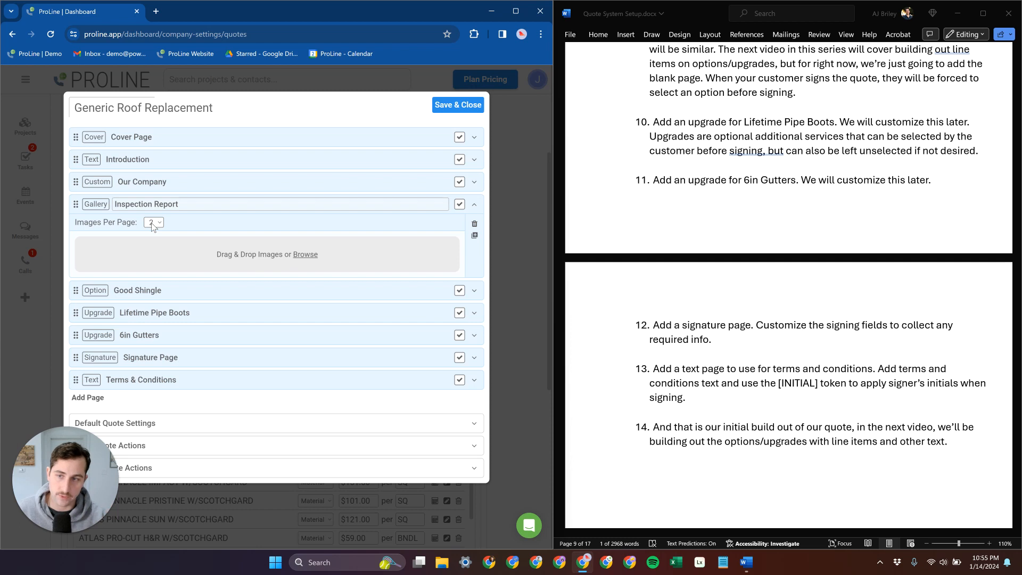
{"action": "left_click", "coordinate": [154, 222]}
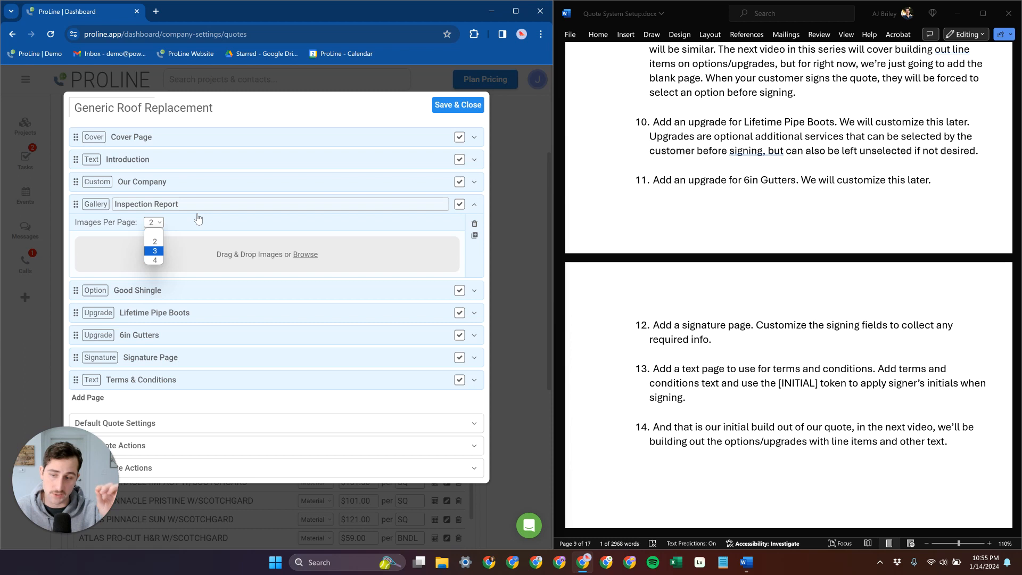
{"action": "left_click", "coordinate": [160, 242]}
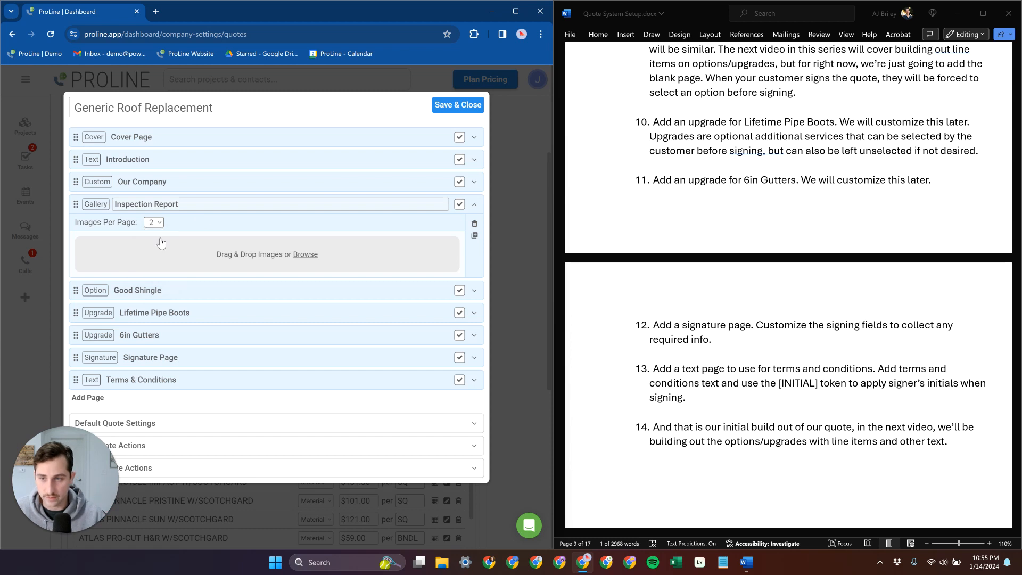
{"action": "left_click", "coordinate": [241, 248]}
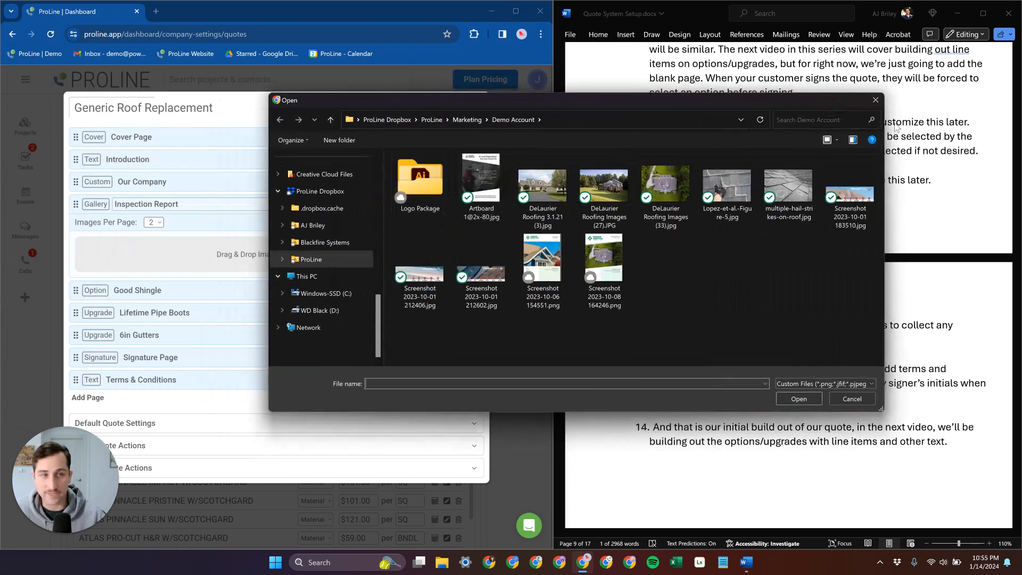
{"action": "left_click", "coordinate": [875, 100]}
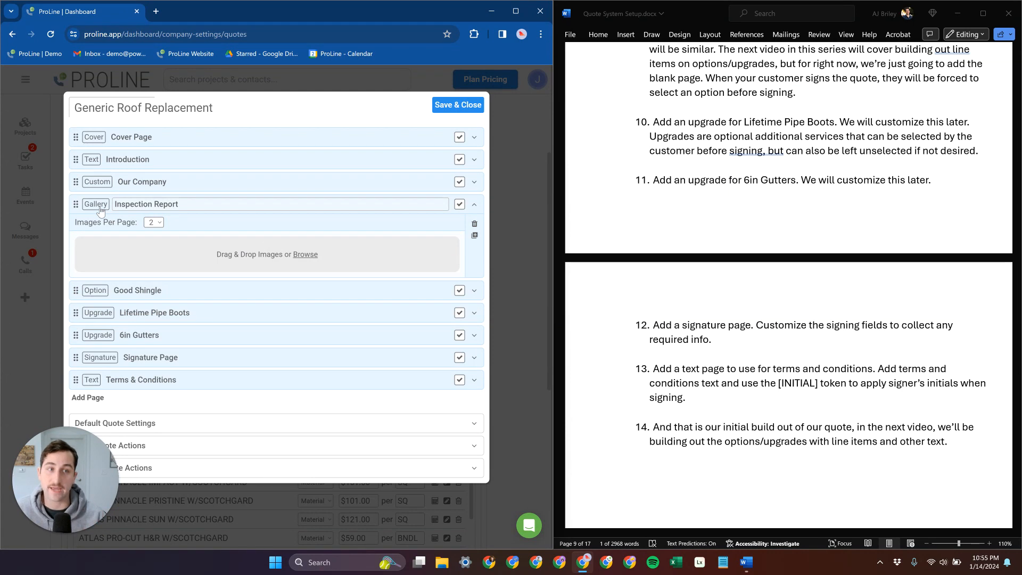
Try 4 images per page for the Inspection Report gallery and browse the available image files without uploading any
{"action": "left_click", "coordinate": [157, 223]}
{"action": "left_click", "coordinate": [156, 264]}
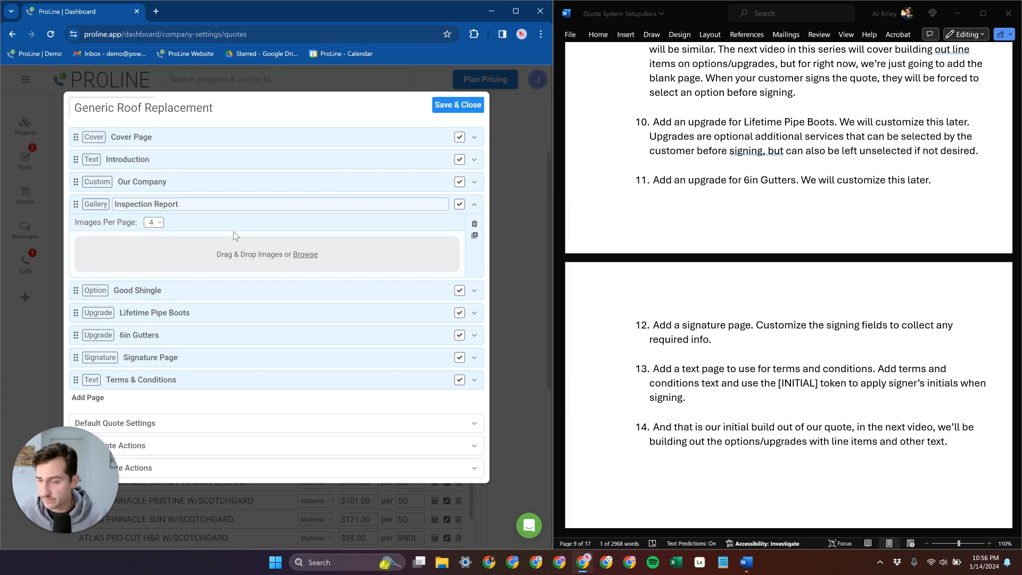
{"action": "left_click", "coordinate": [249, 248]}
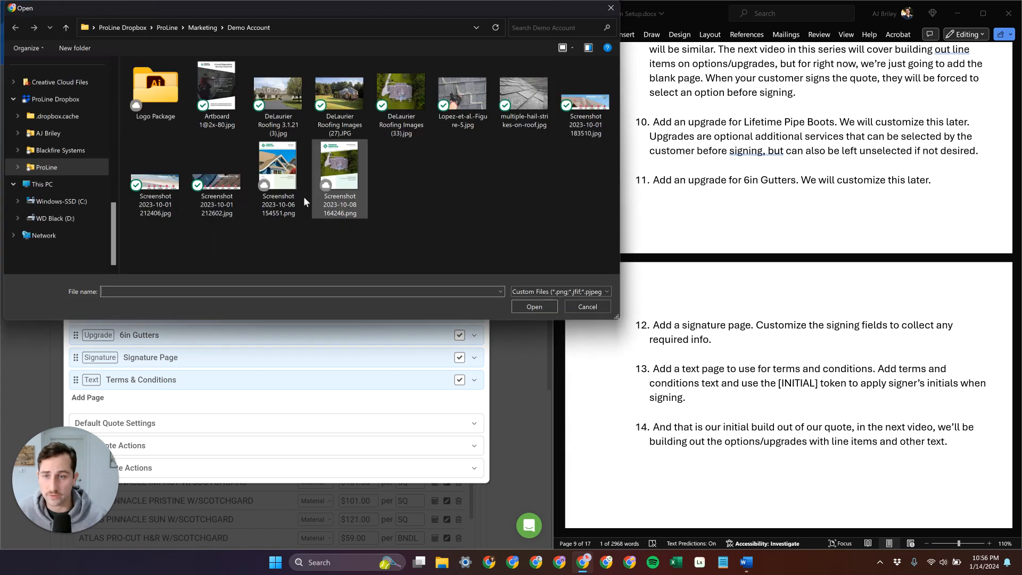
{"action": "left_click", "coordinate": [588, 306]}
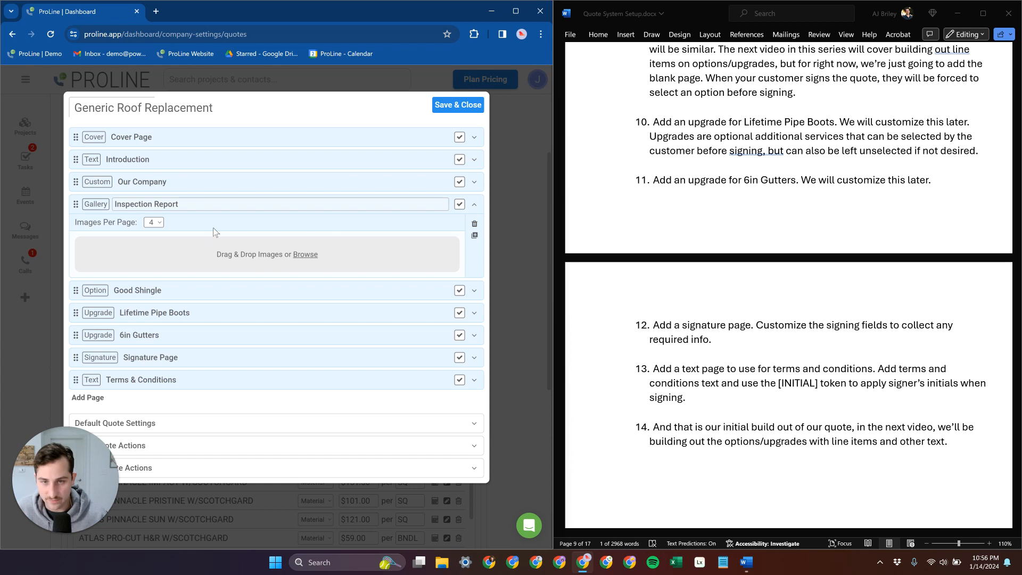
Return the Inspection Report gallery to 2 images per page and collapse the page
{"action": "left_click", "coordinate": [154, 223]}
{"action": "left_click", "coordinate": [154, 242]}
{"action": "left_click", "coordinate": [155, 222]}
{"action": "left_click", "coordinate": [157, 234]}
{"action": "left_click", "coordinate": [155, 224]}
{"action": "left_click", "coordinate": [155, 243]}
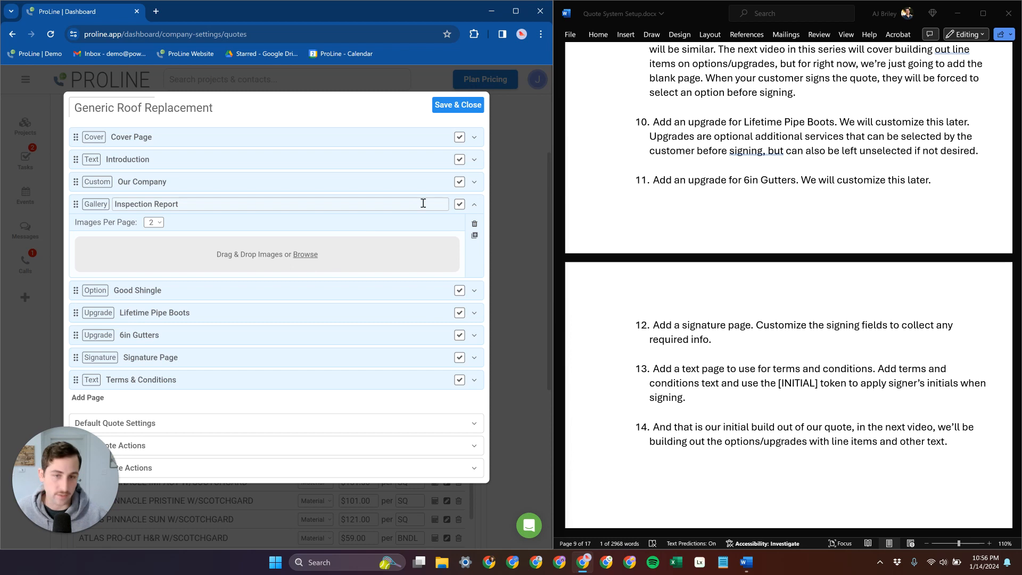
{"action": "left_click", "coordinate": [473, 206]}
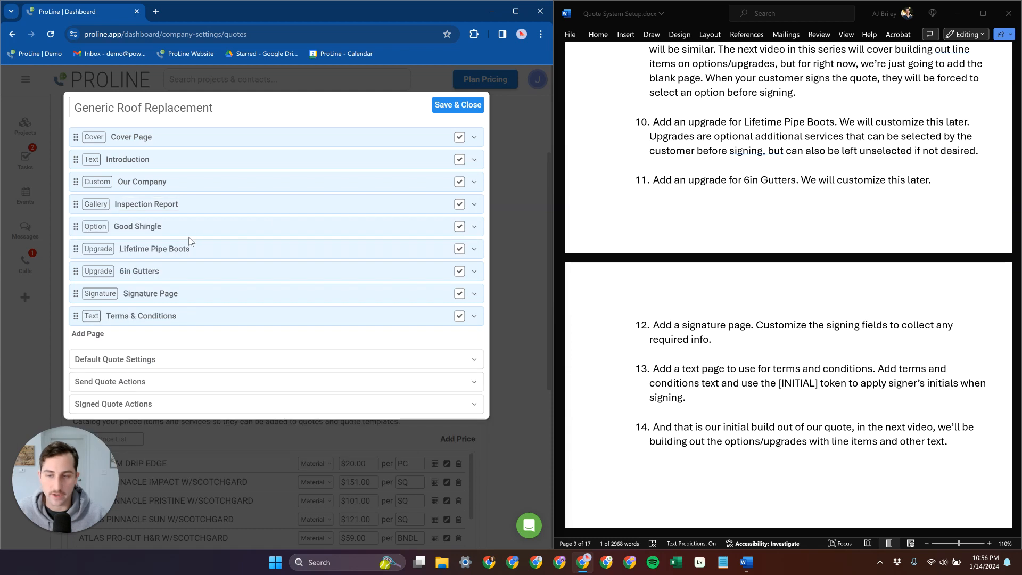
Check the remaining setup notes in the Word document, and toggle the Signature Page's inclusion off and back on
{"action": "scroll", "coordinate": [670, 287], "scroll_direction": "down", "scroll_amount": 2}
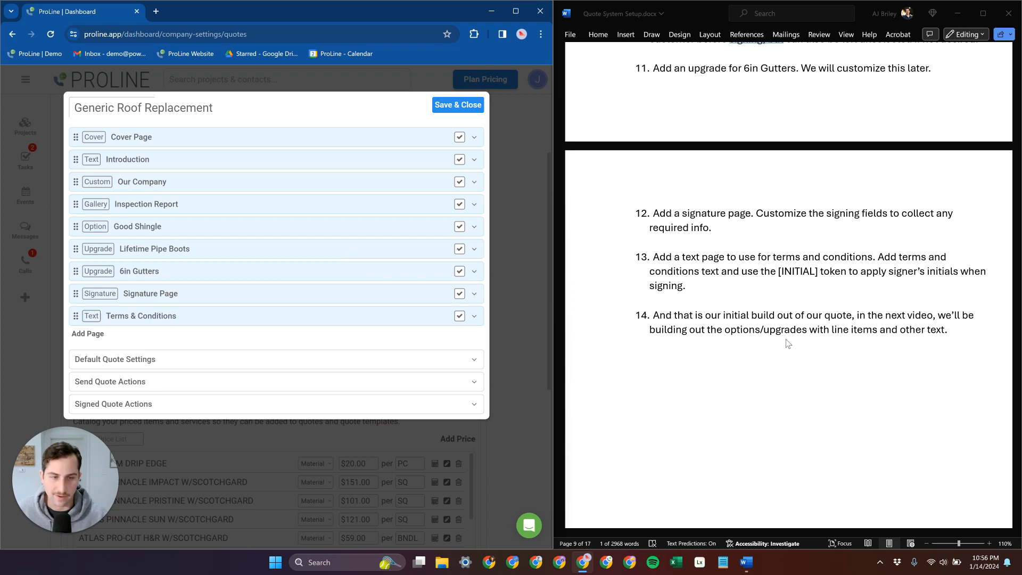
{"action": "scroll", "coordinate": [785, 349], "scroll_direction": "down", "scroll_amount": 6}
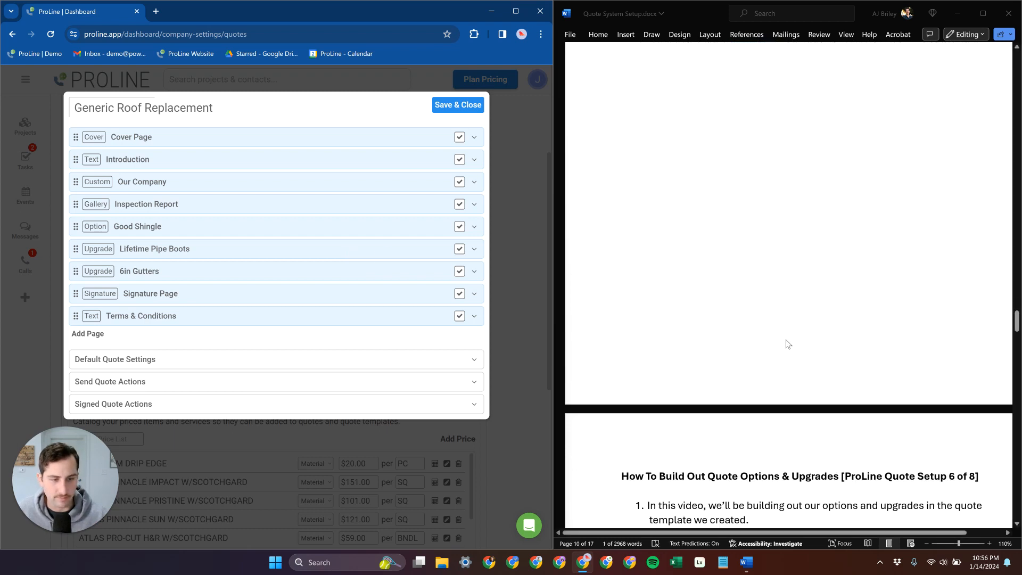
{"action": "scroll", "coordinate": [786, 340], "scroll_direction": "up", "scroll_amount": 6}
{"action": "left_click", "coordinate": [460, 294]}
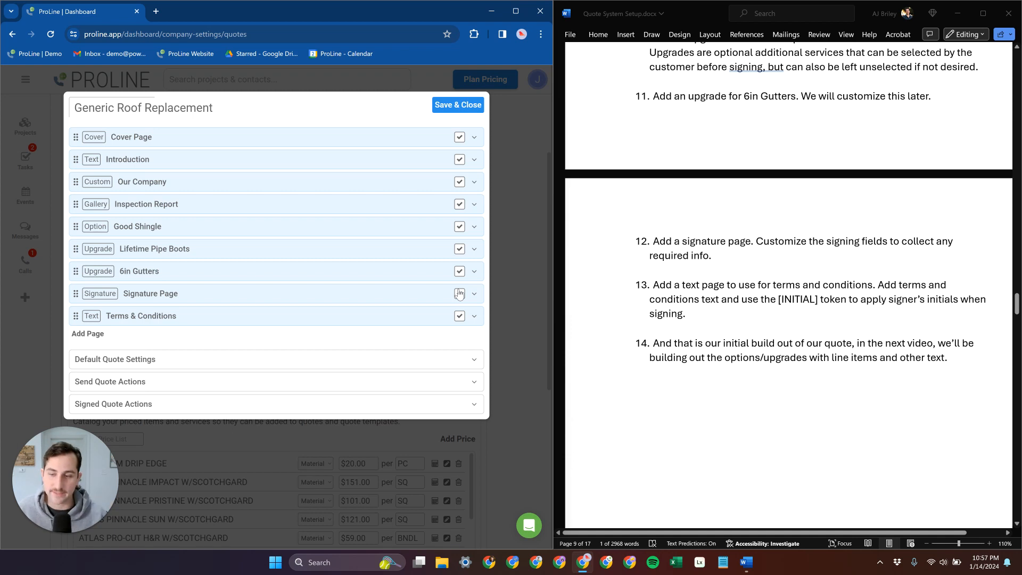
{"action": "left_click", "coordinate": [459, 294]}
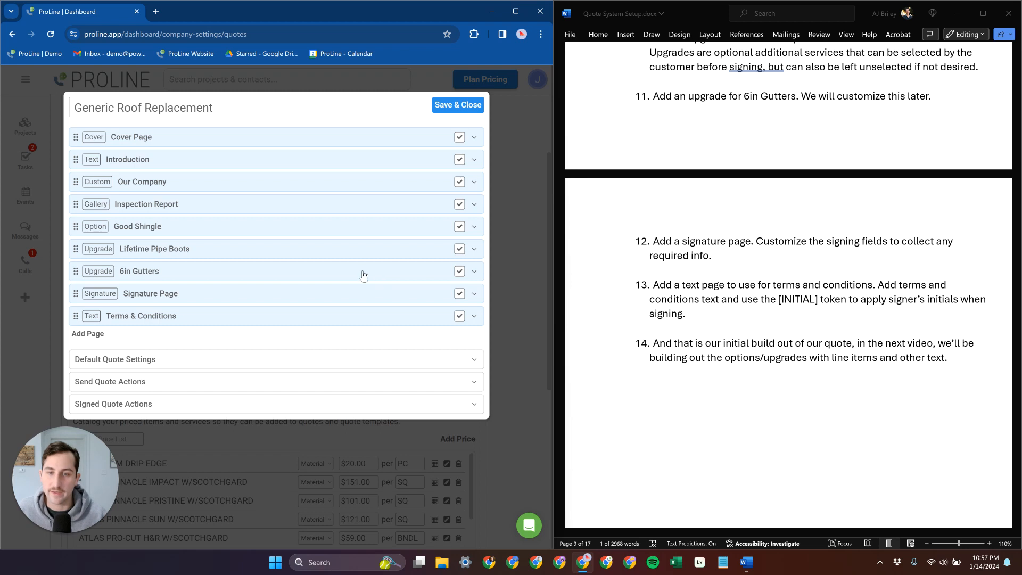